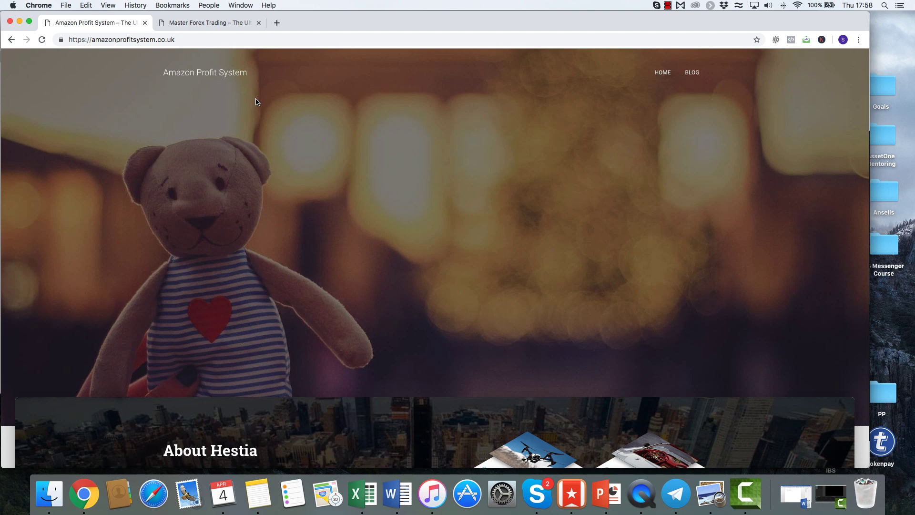
Step: Open the WordPress admin login page at amazonprofitsystem.co.uk/wp-admin
click(188, 39)
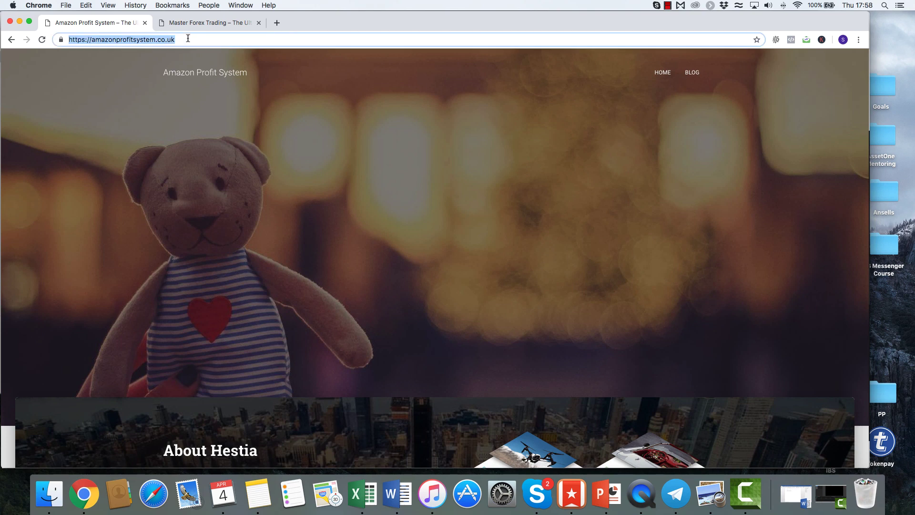
click(189, 38)
text(/wp)
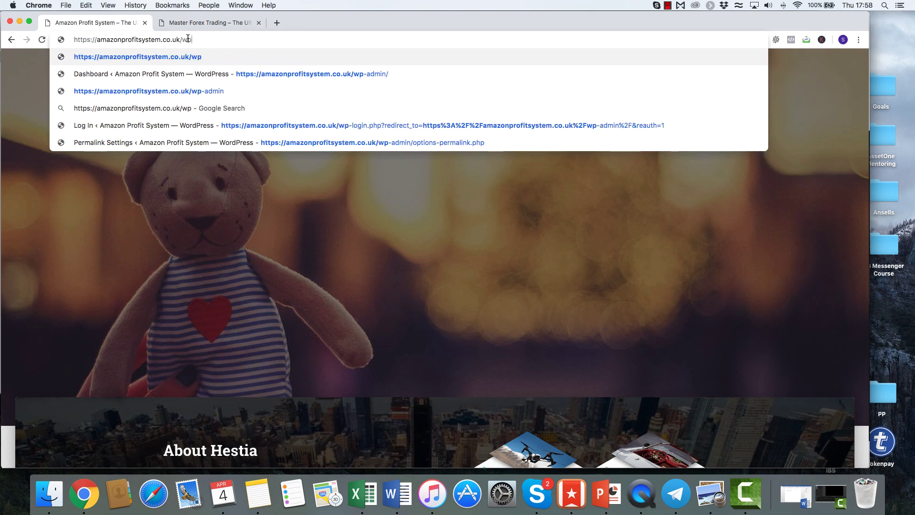
text(-admin)
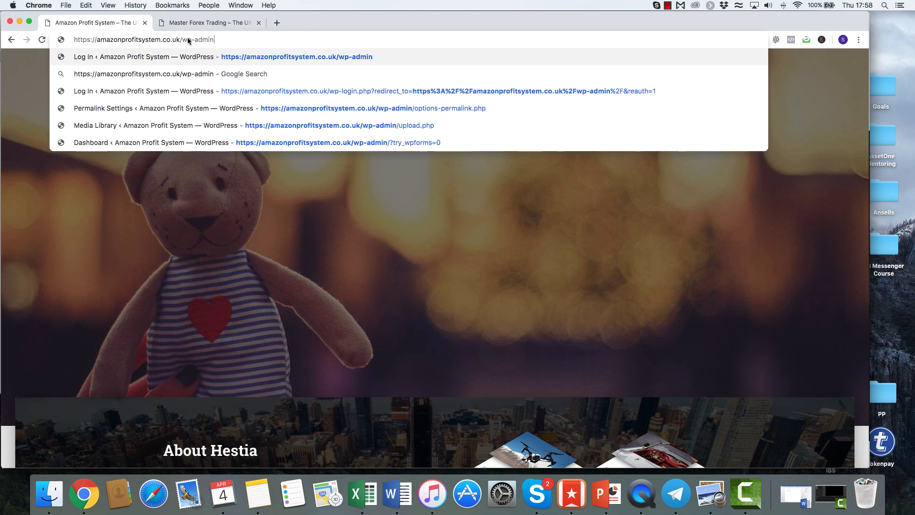
key(Return)
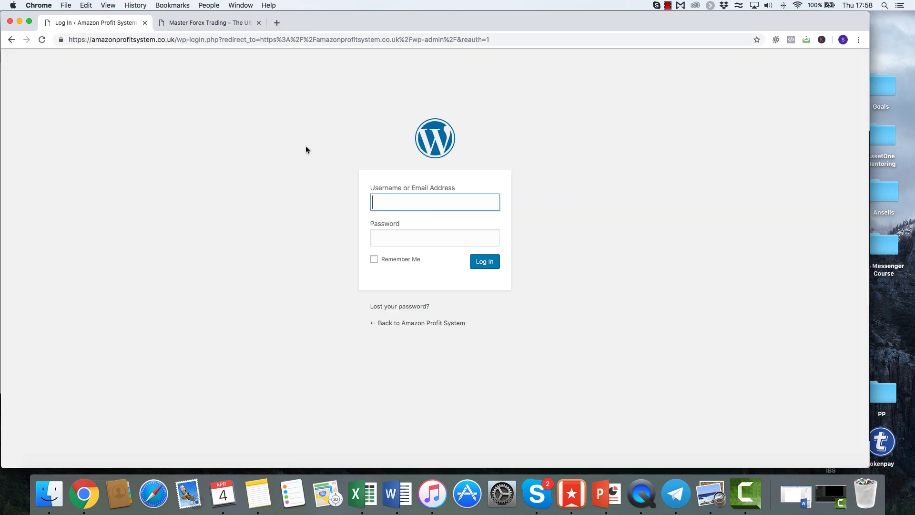
Step: Log in to the WordPress admin with the account username and password, and dismiss the offer to save the password
text(We)
key(Down)
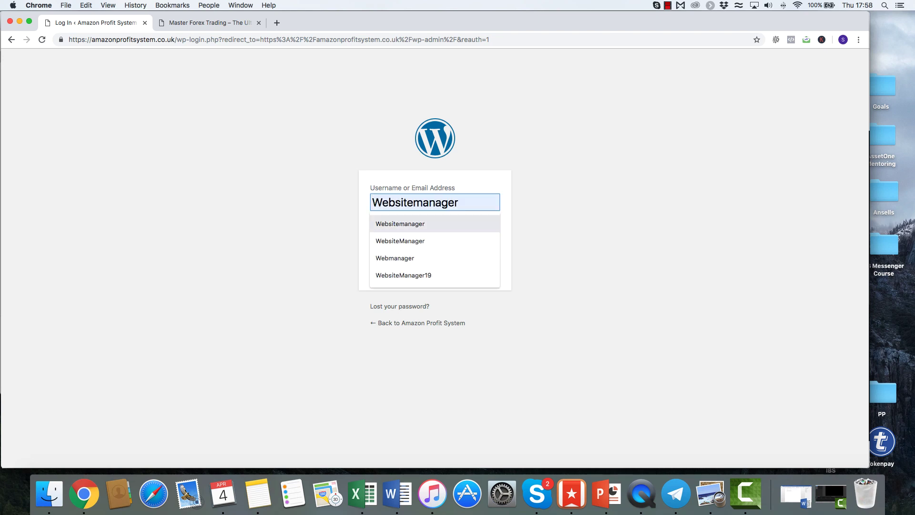
key(Return)
key(Tab)
text(****)
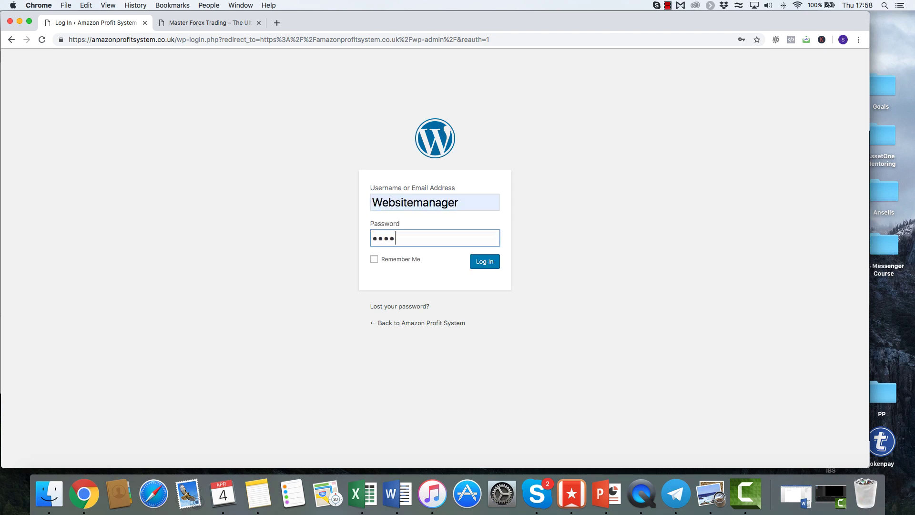
text(*****)
key(Return)
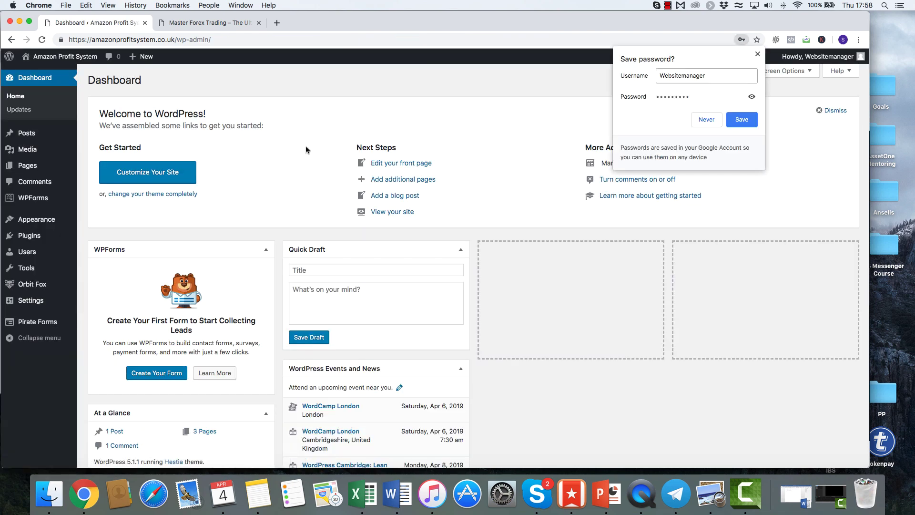
click(757, 54)
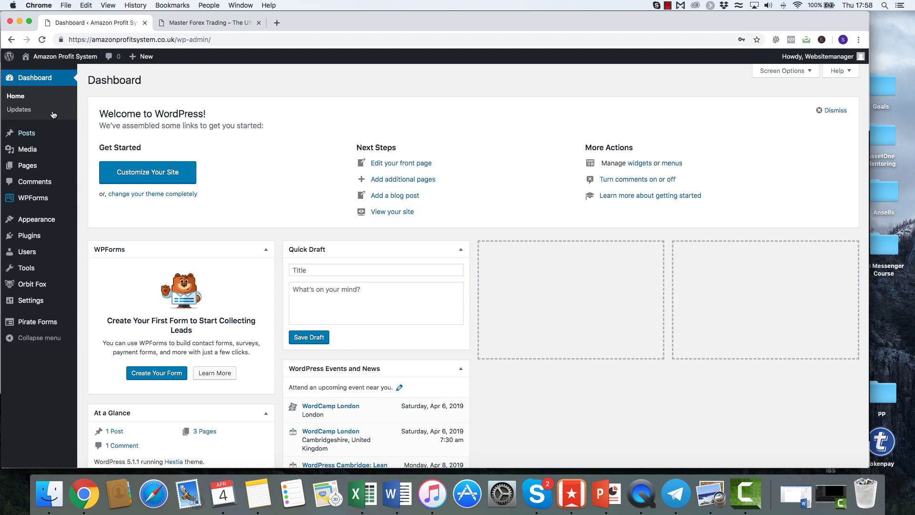
Step: Visit the live site, look through its home page sections, and return to the admin dashboard
mouse_move(40, 62)
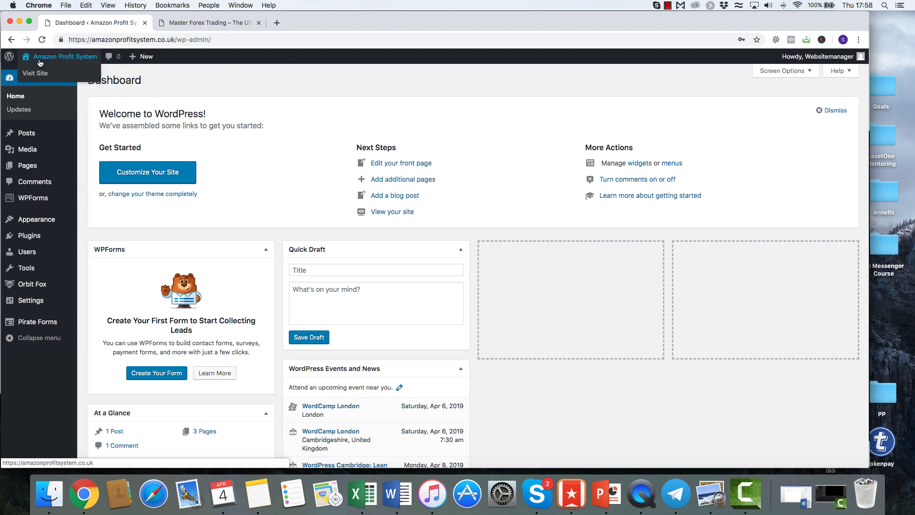
click(40, 62)
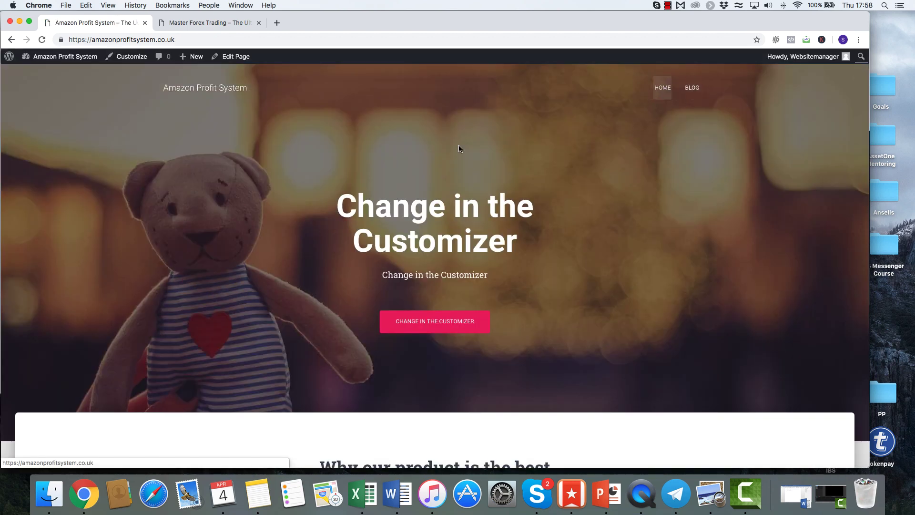
scroll(165, 289, down, 20)
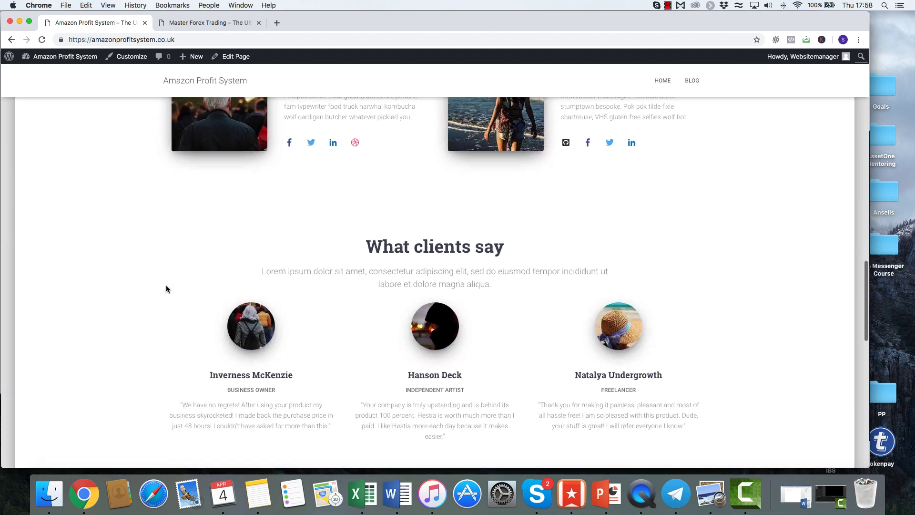
scroll(166, 289, down, 5)
scroll(166, 288, up, 15)
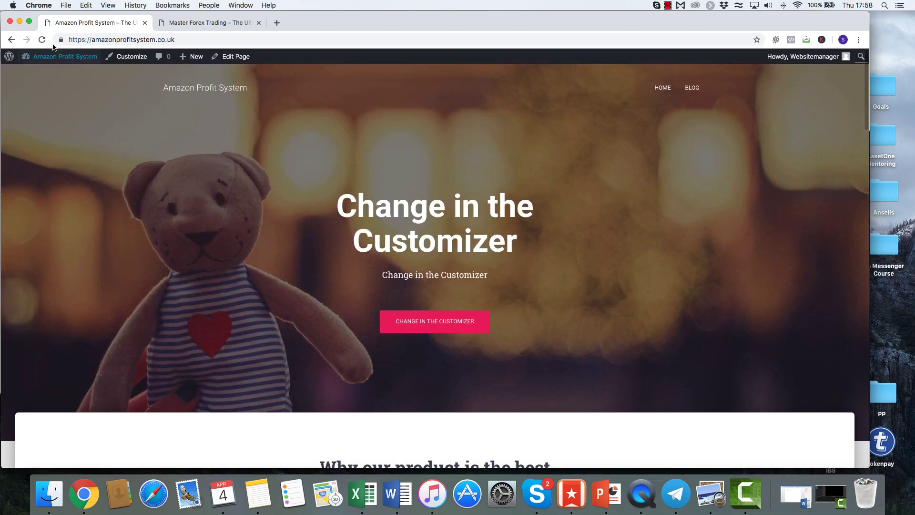
click(53, 56)
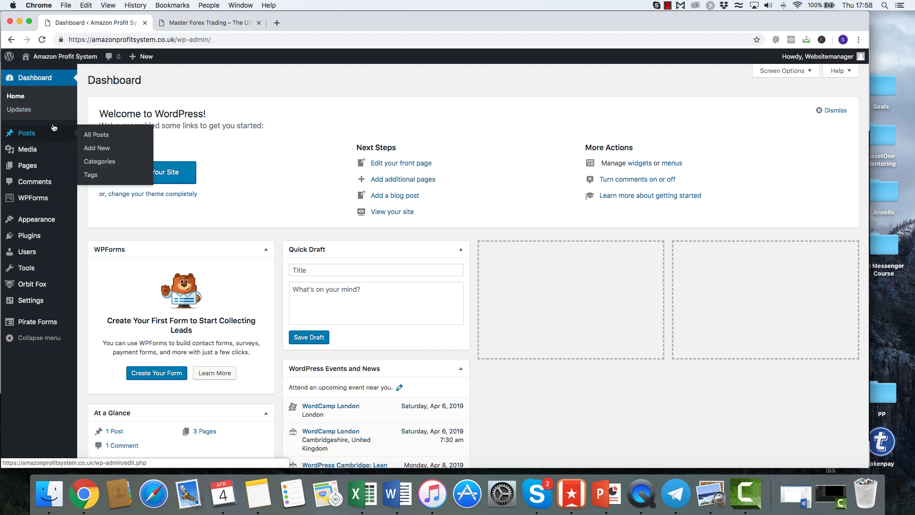
click(28, 58)
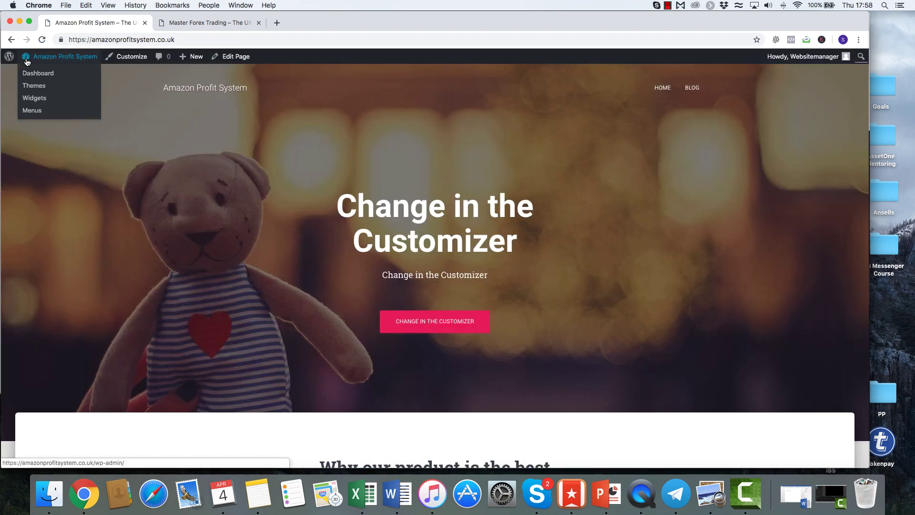
click(27, 61)
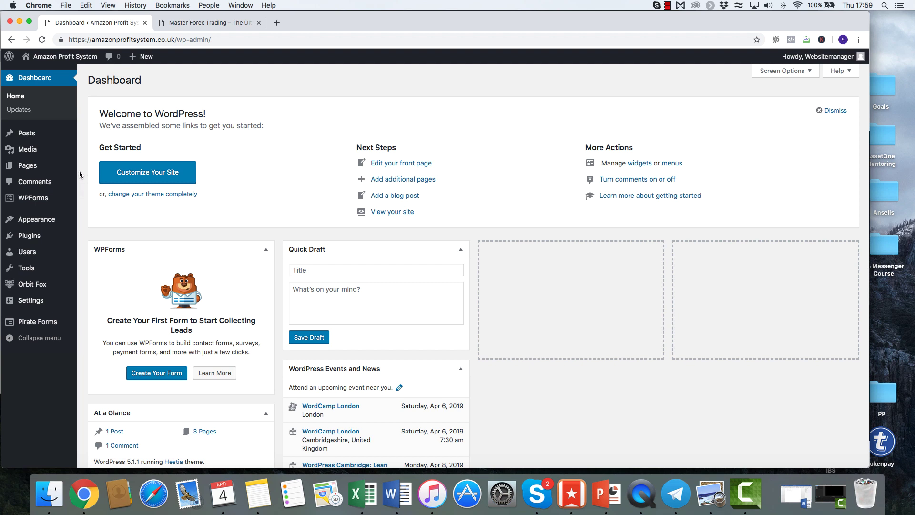
Step: Create a new page titled "About" and publish it
mouse_move(76, 166)
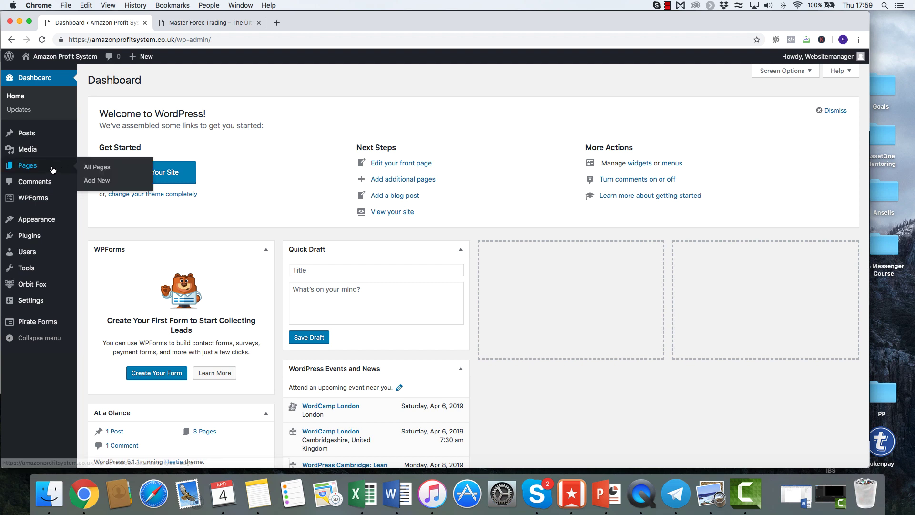
click(102, 182)
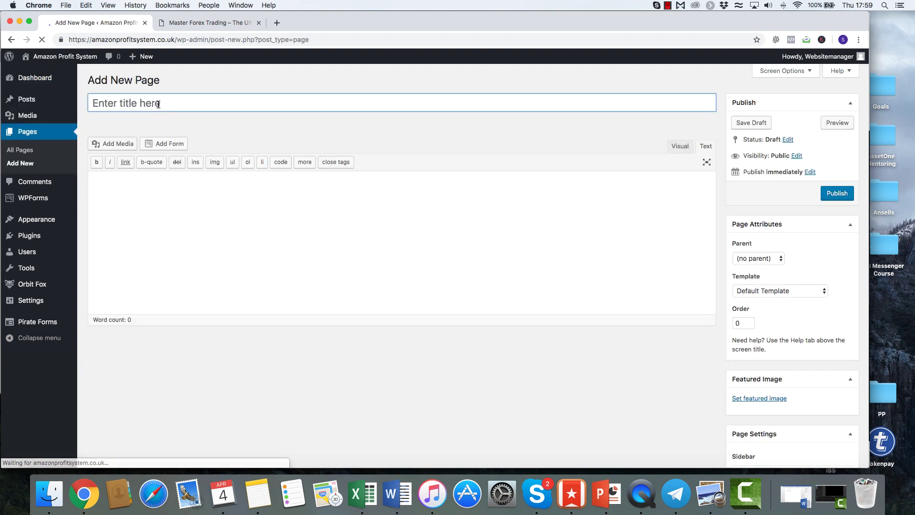
click(158, 104)
text(About)
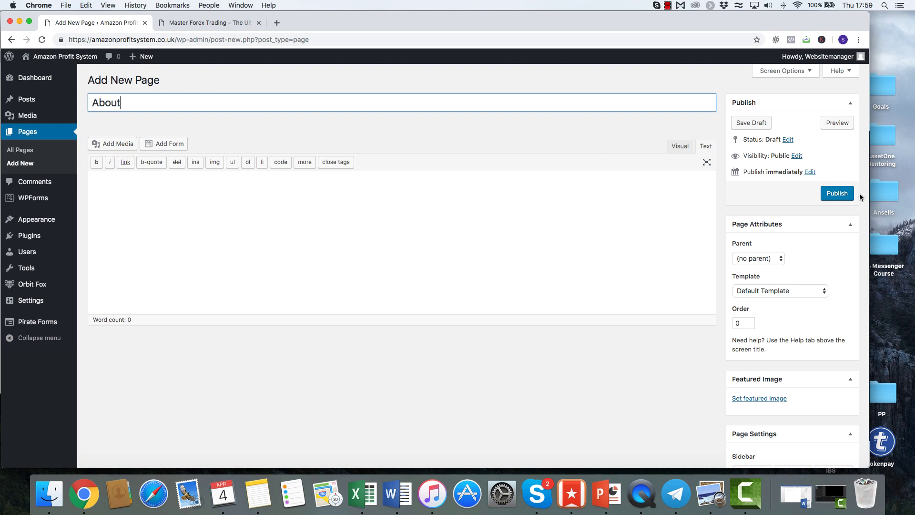
click(838, 193)
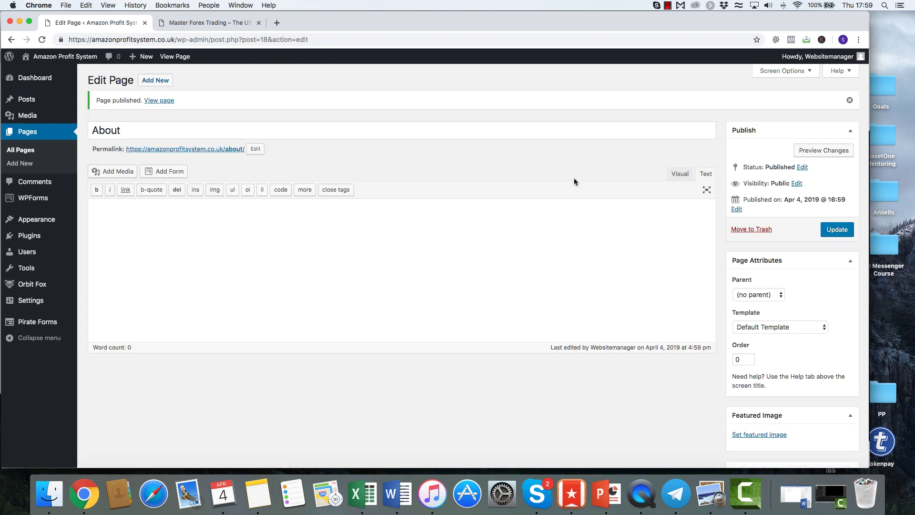
Step: Compare the Visual and Text modes of the About page's content editor, leaving it in Visual mode
click(677, 176)
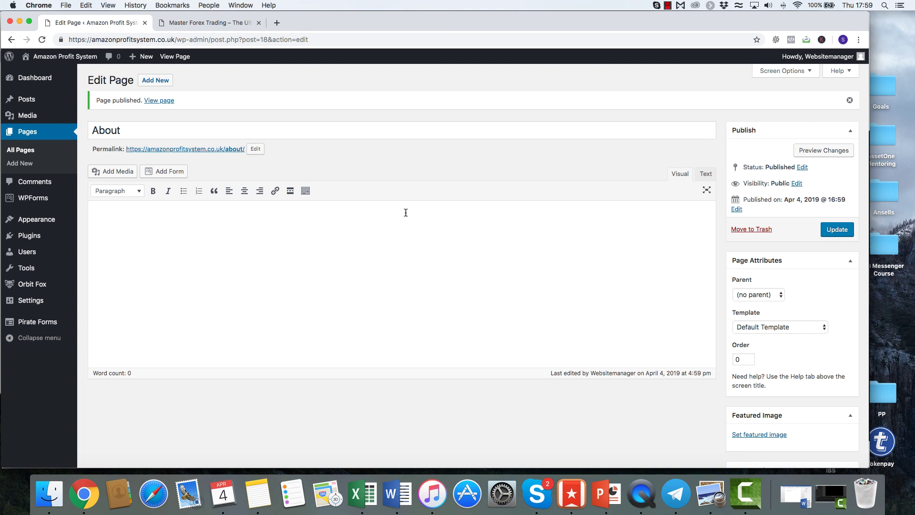
click(705, 176)
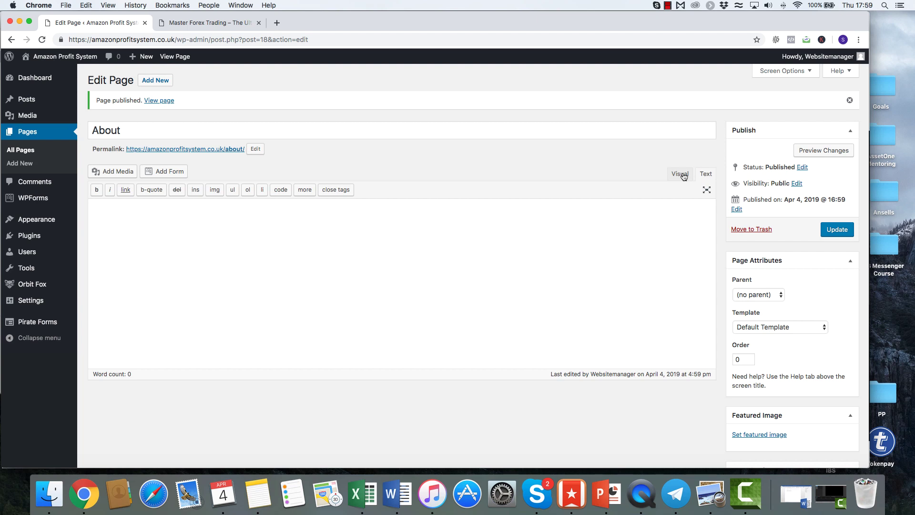
click(684, 177)
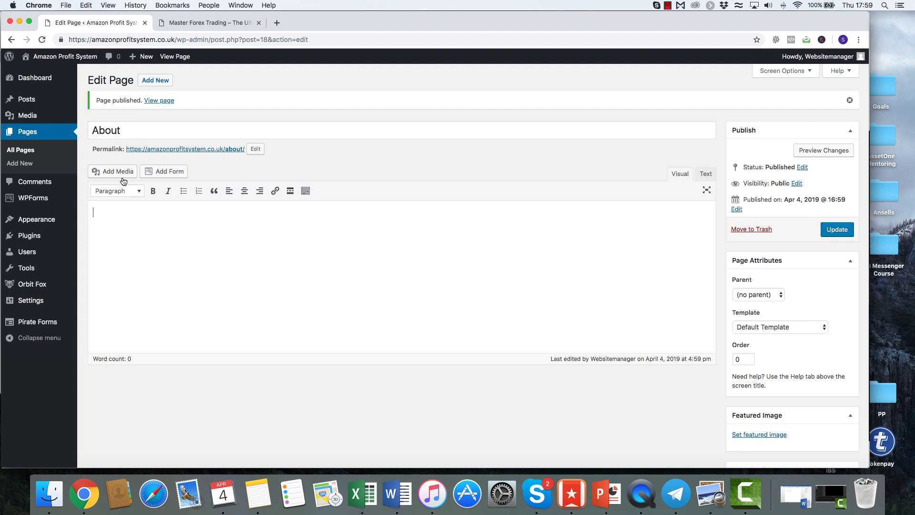
Step: Add a new page titled "Contact" and publish it
click(24, 163)
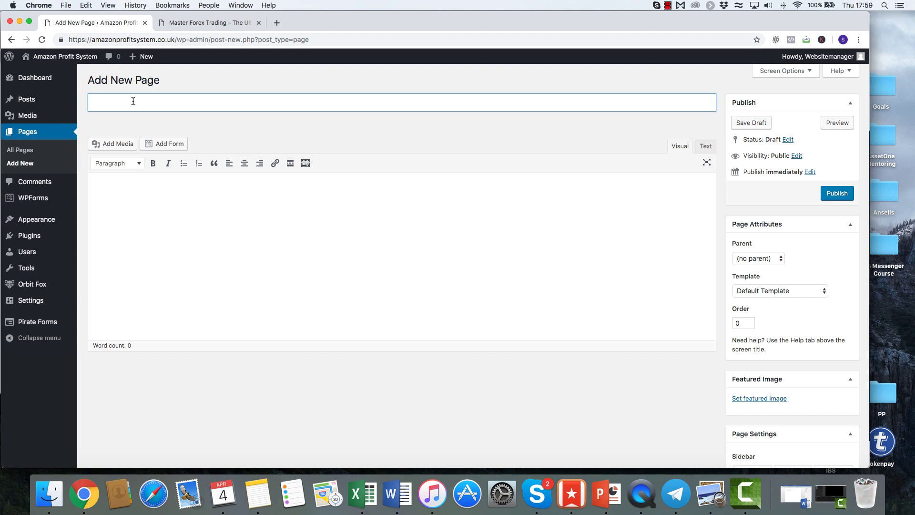
text(Contact)
click(845, 193)
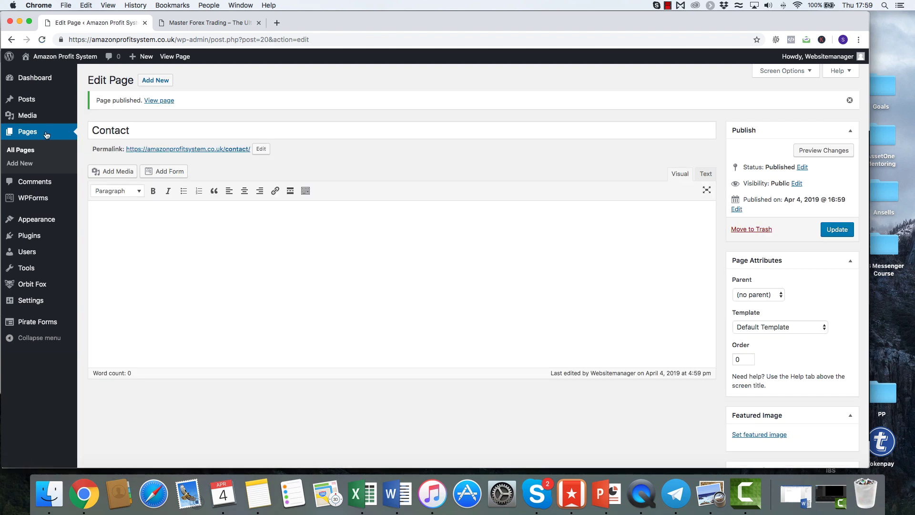
Step: Add a new page titled "Privacy Policy" and publish it
click(25, 163)
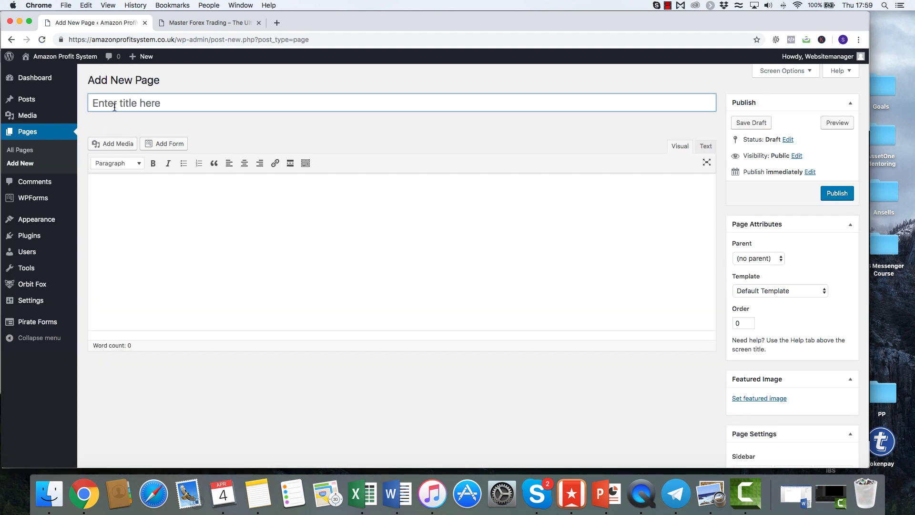
text(Priva)
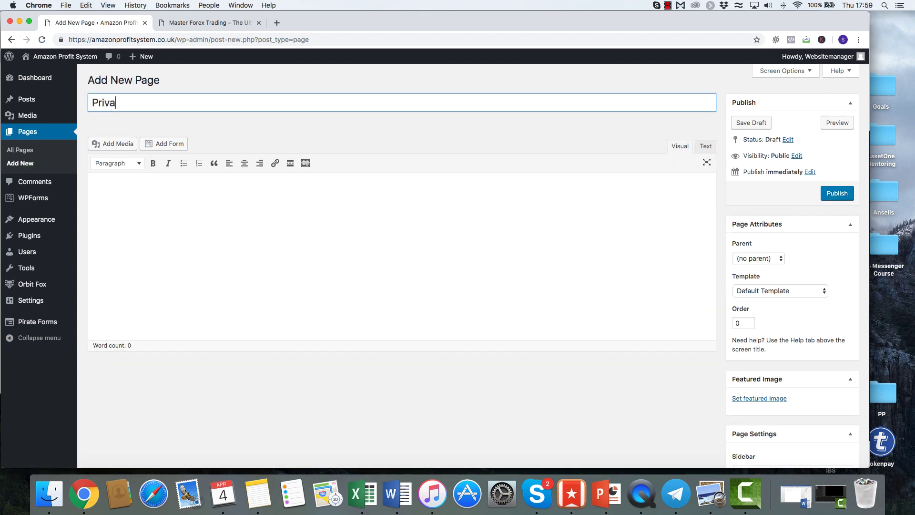
text(cy Policy)
click(837, 193)
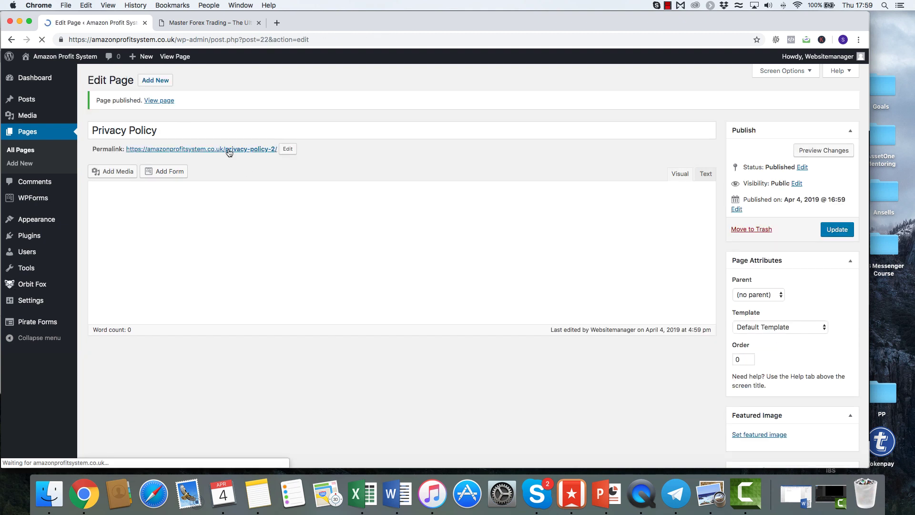
Step: Add a new page titled "Cookie Policy" and publish it
click(148, 82)
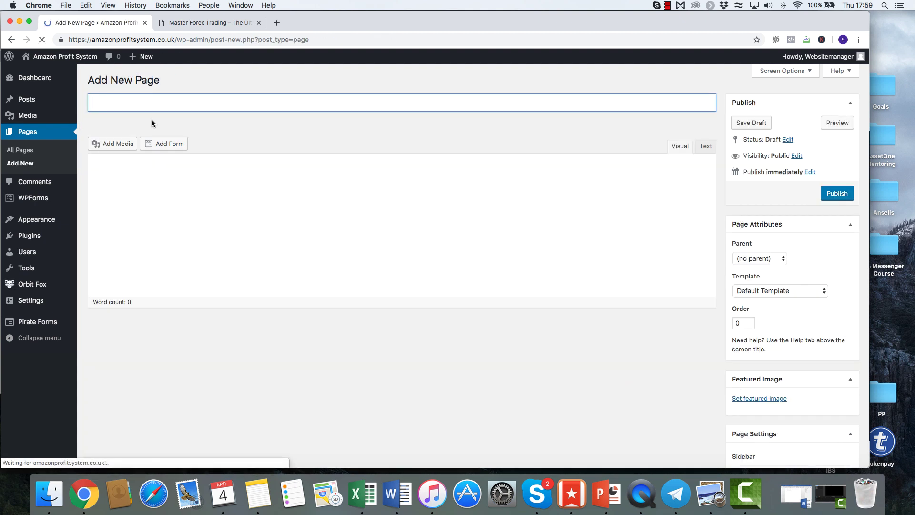
text(Cookie Policy)
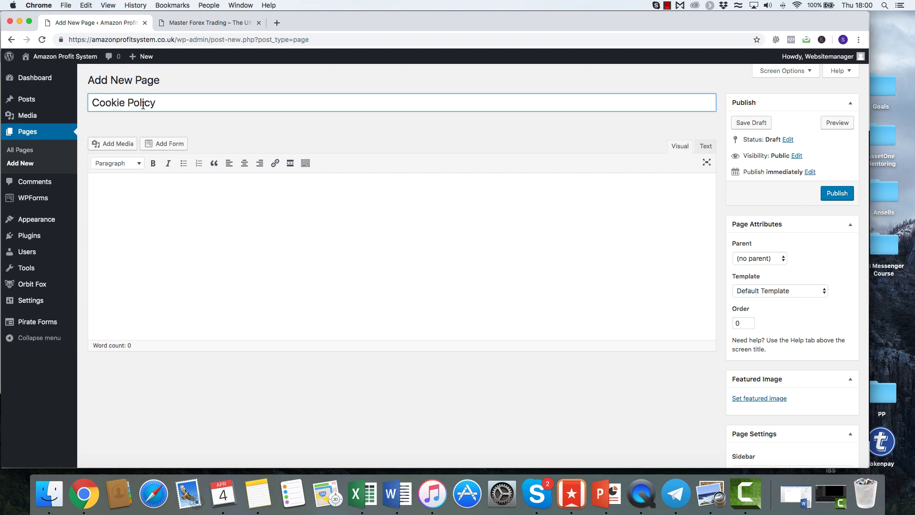
click(835, 192)
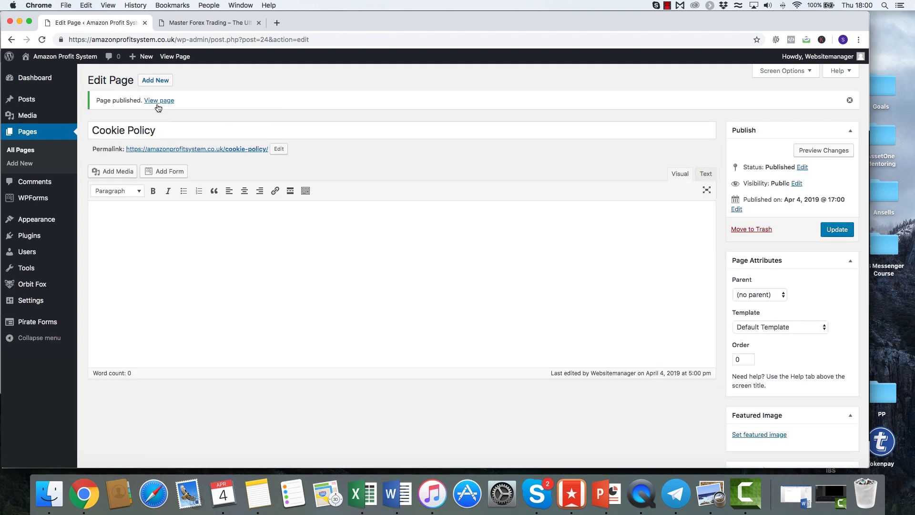
Step: Add a new page titled "Terms & Conditions" and publish it
click(154, 82)
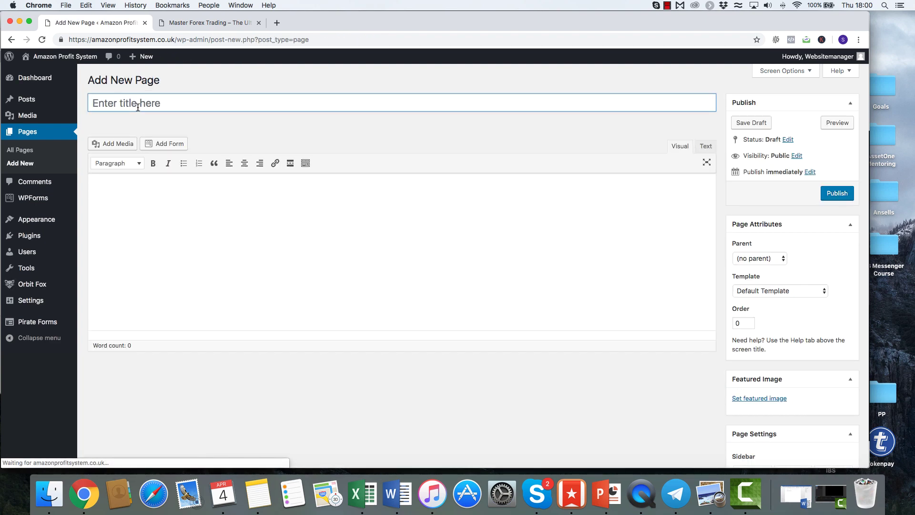
text(Terms and )
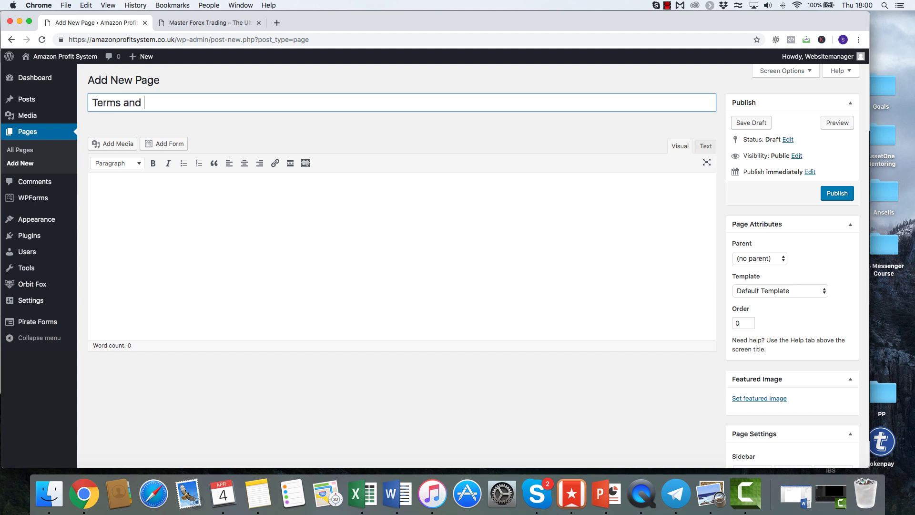
text(Condirtion)
text(ion)
double_click(130, 104)
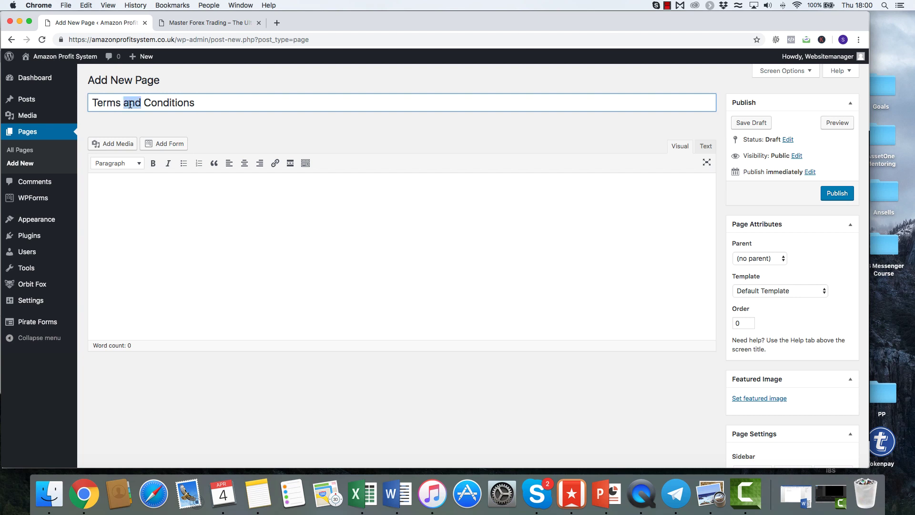
text(&)
click(837, 193)
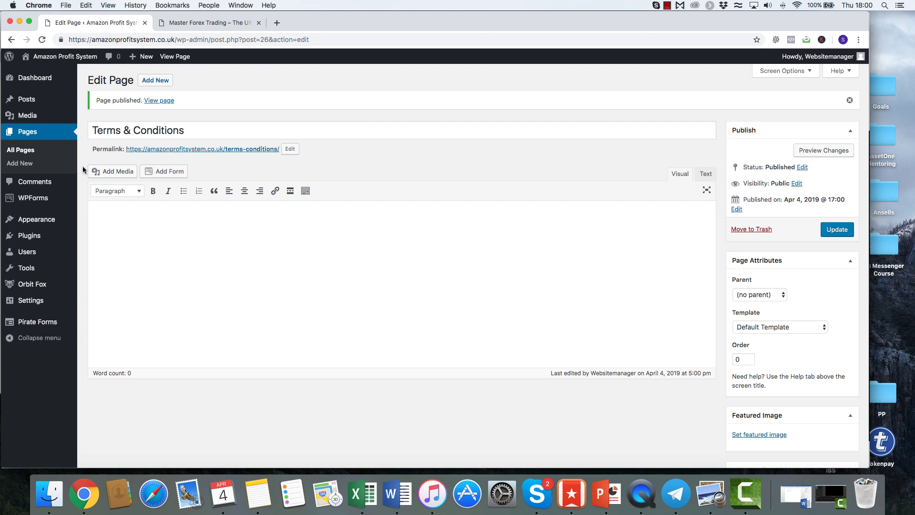
Step: Open the live site's home page and look over its header navigation
click(54, 58)
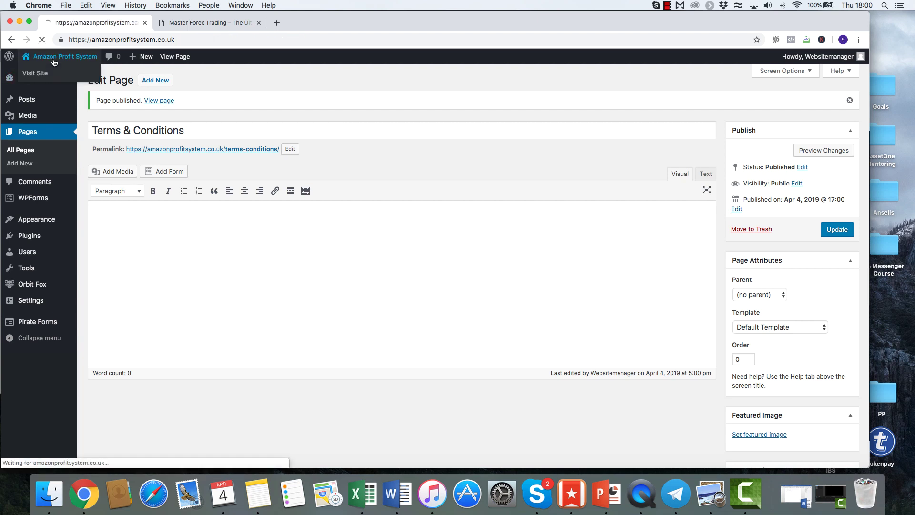
scroll(560, 153, down, 1)
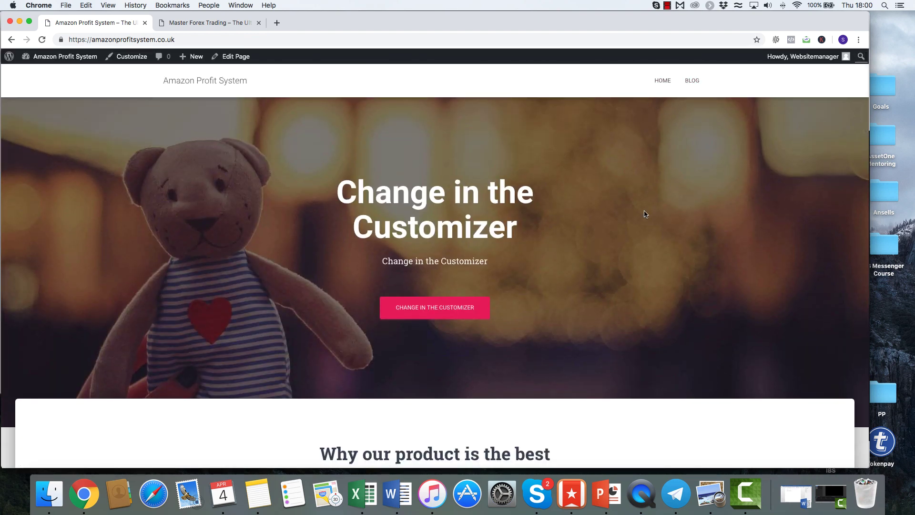
scroll(645, 214, up, 1)
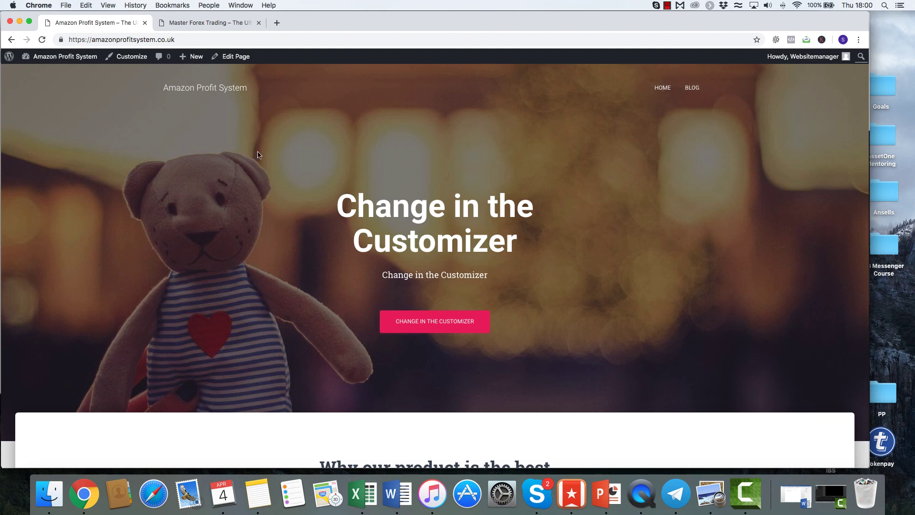
Step: Return to the admin dashboard and open the Menus editor under Appearance
click(38, 58)
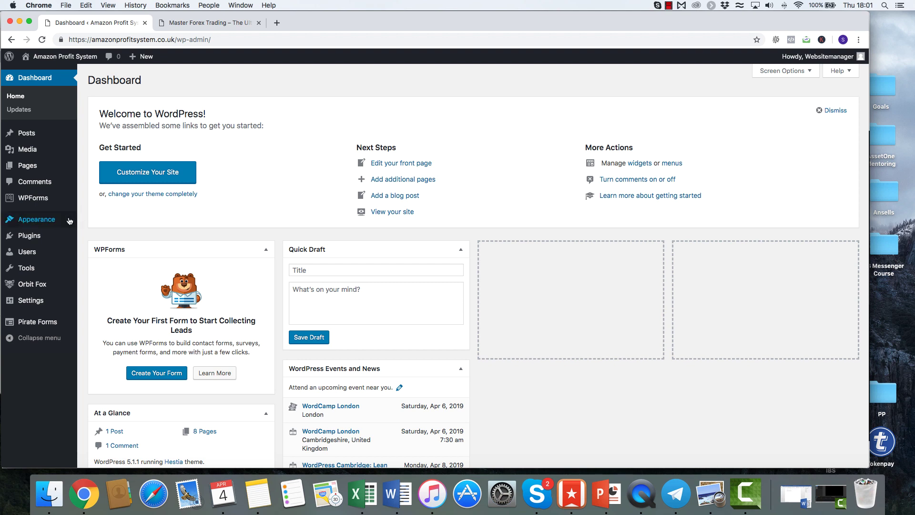
mouse_move(56, 224)
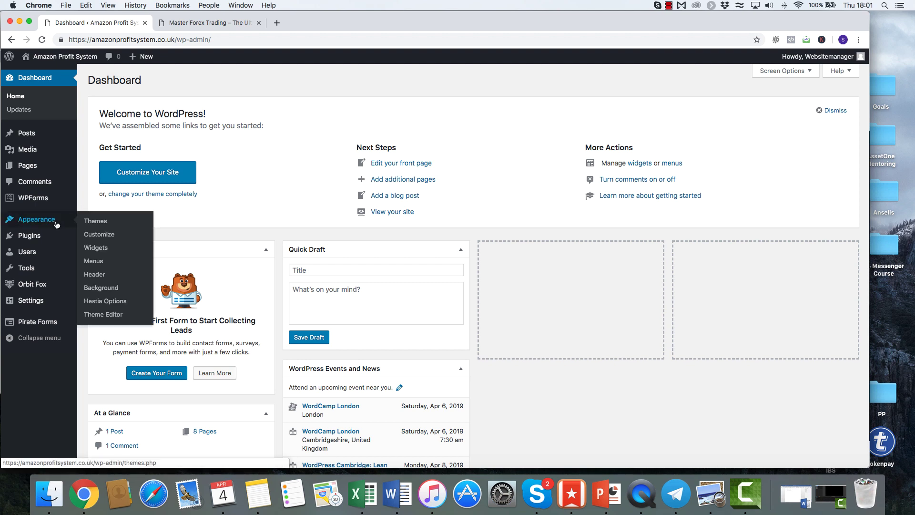
click(103, 261)
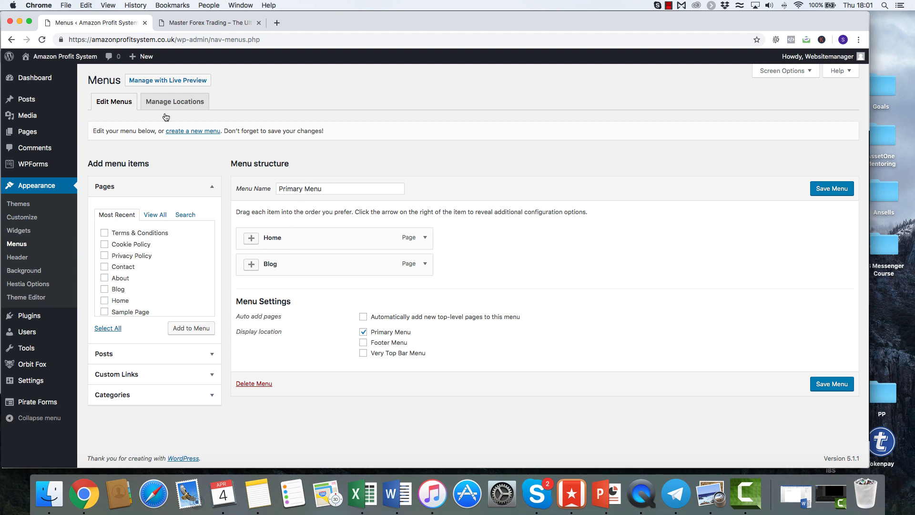
Step: Open the live site in a separate tab, view its header links, and return to the menu editor
right_click(59, 57)
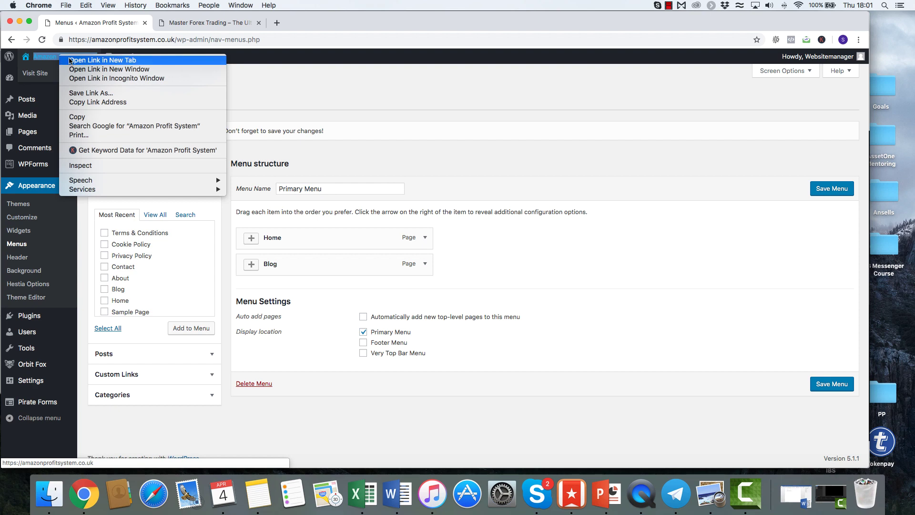
click(102, 60)
click(185, 24)
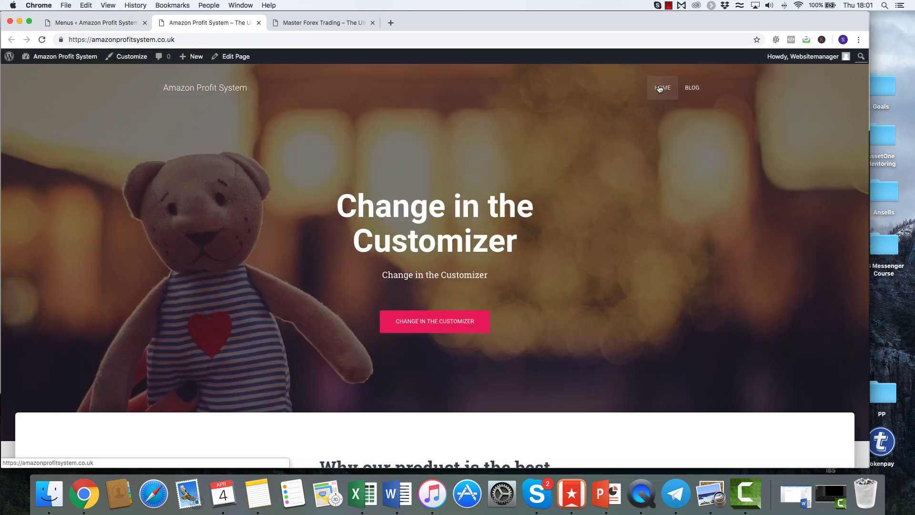
key(ctrl+shift+Tab)
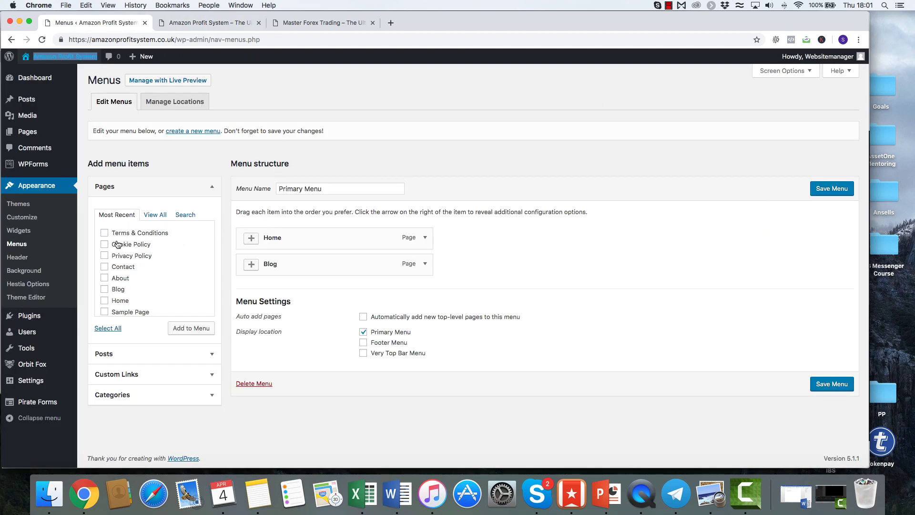
Step: Add the Contact and About pages to the Primary Menu and place About between Home and Blog
click(105, 266)
click(105, 278)
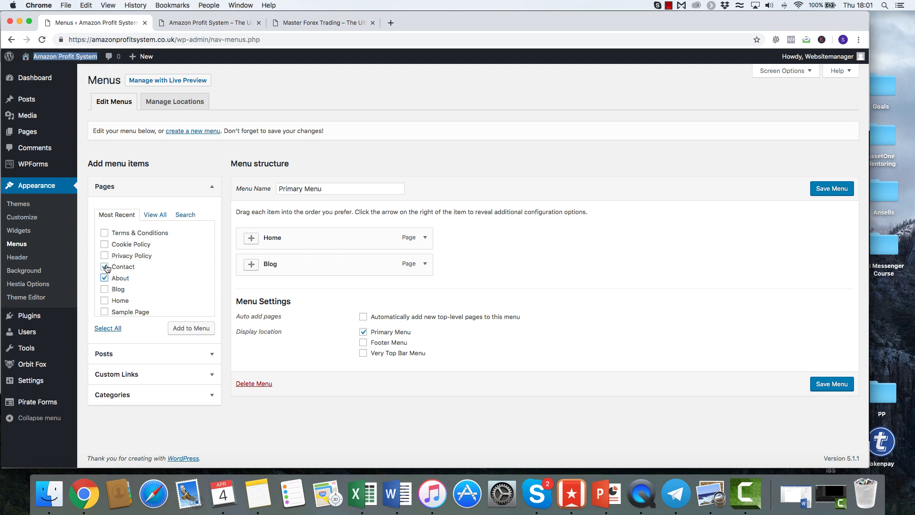
click(192, 327)
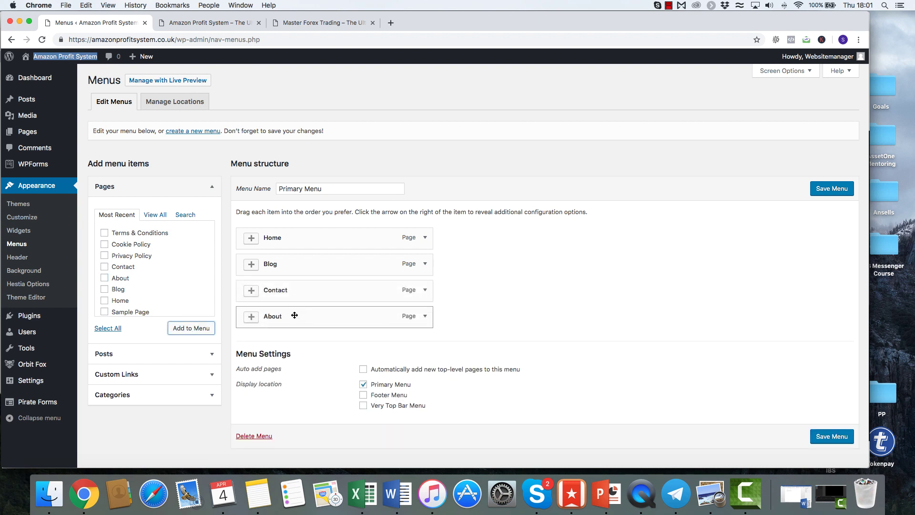
drag(294, 315, 296, 260)
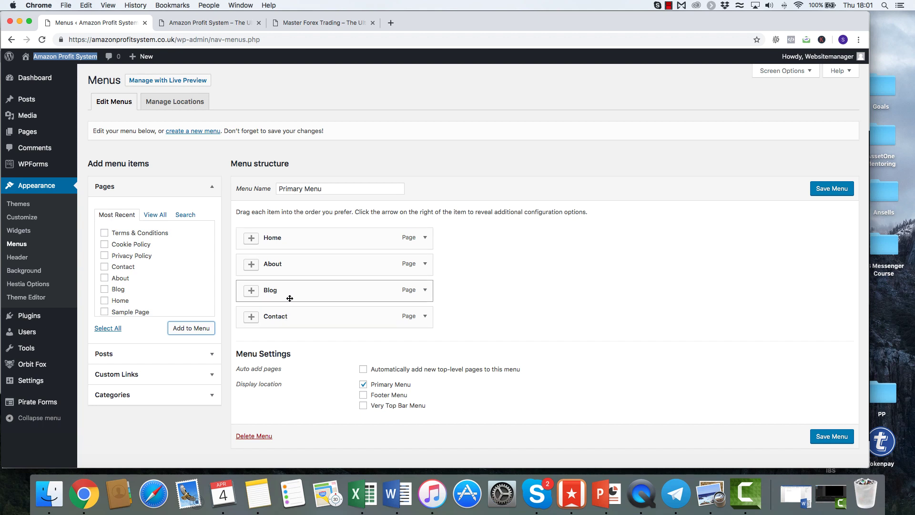
Step: Try nesting Blog as a sub item of About, and move it back to the top level
drag(290, 298, 309, 299)
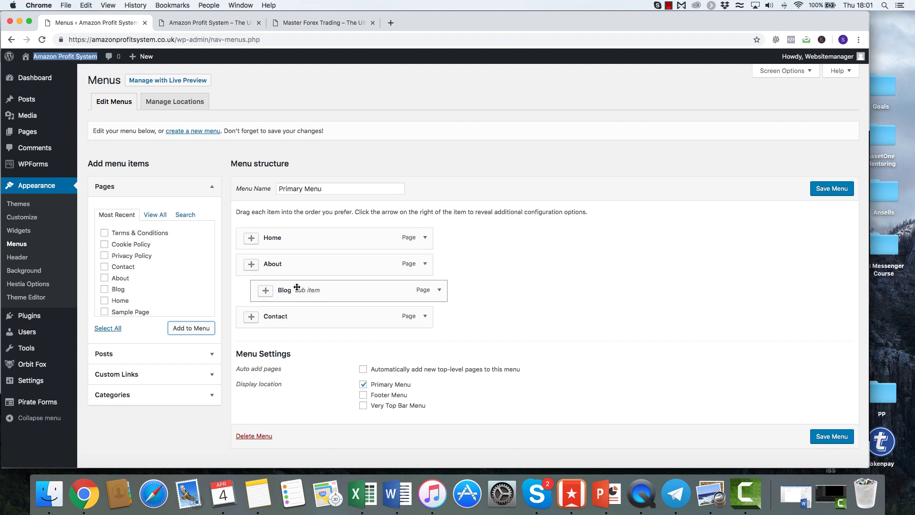
drag(410, 285, 340, 288)
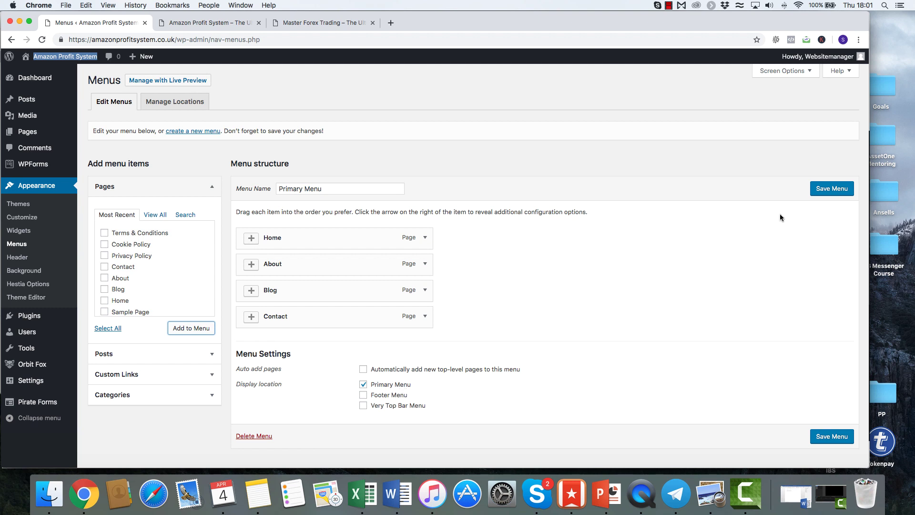
Step: Save the Primary Menu and check the header navigation on the reloaded live site
click(829, 188)
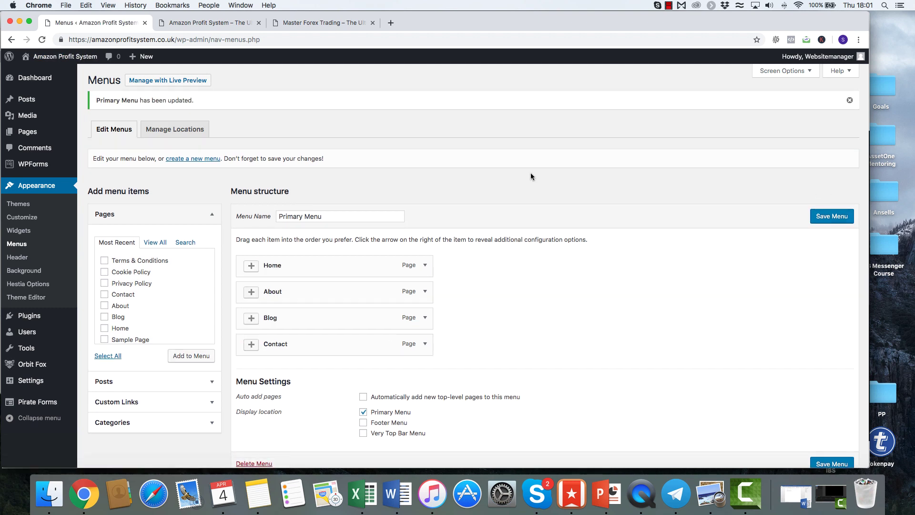
click(192, 25)
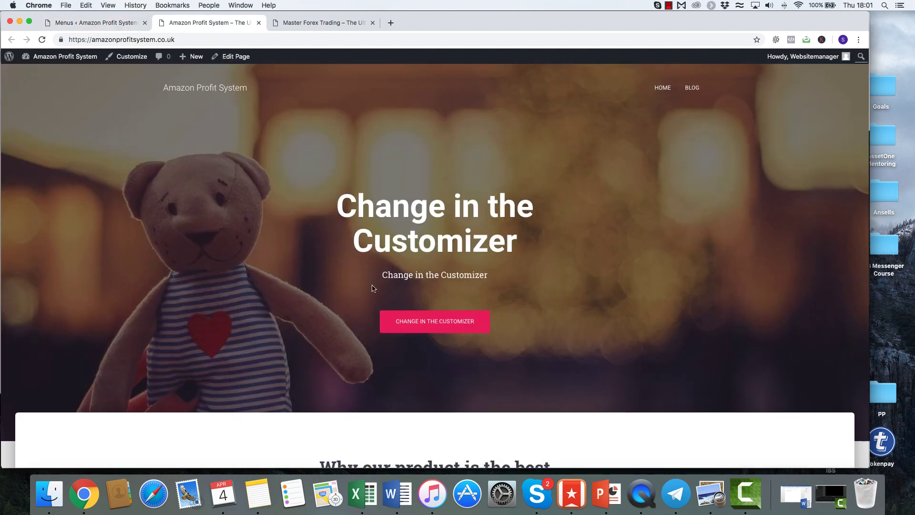
key(super+r)
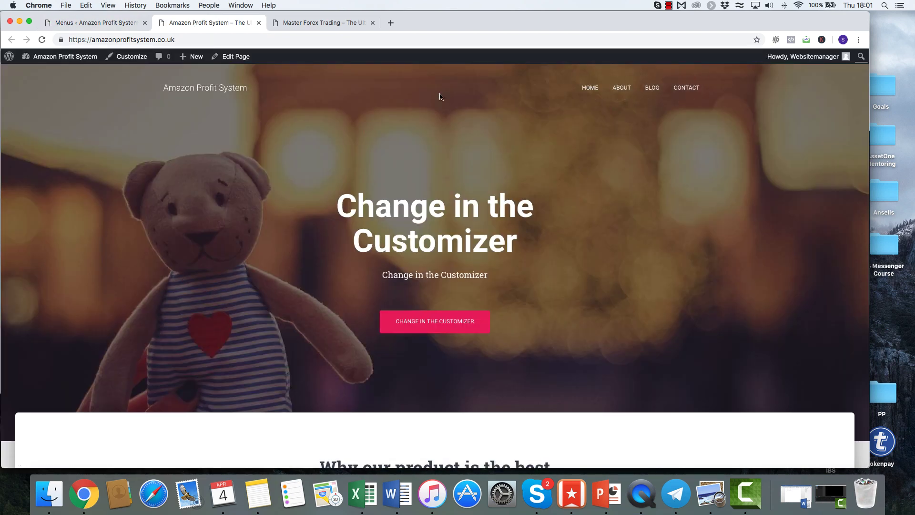
click(123, 24)
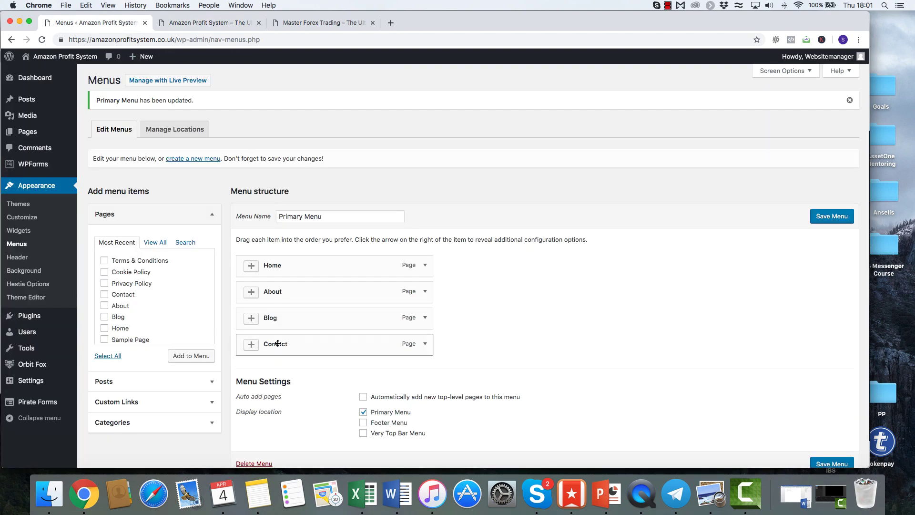
Step: Examine the links in the live site's footer and return to the menu editor
key(ctrl+Tab)
scroll(291, 308, down, 20)
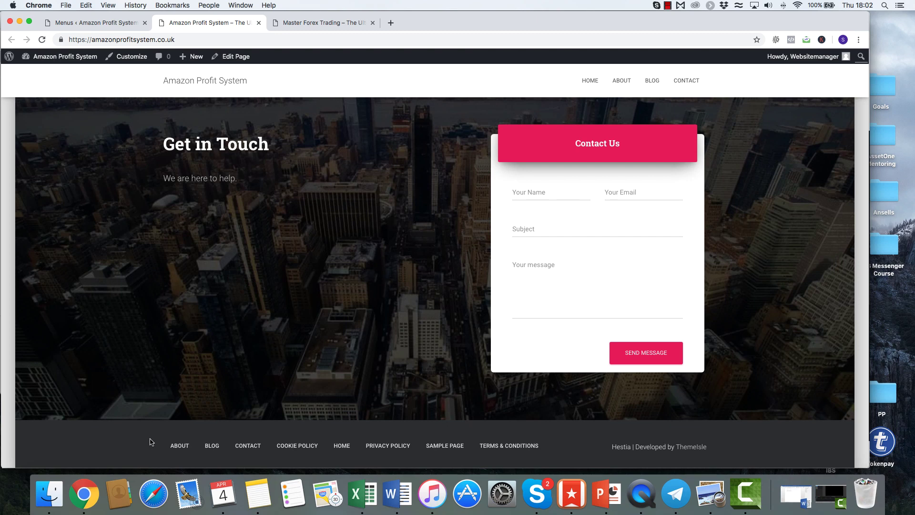
key(ctrl+shift+Tab)
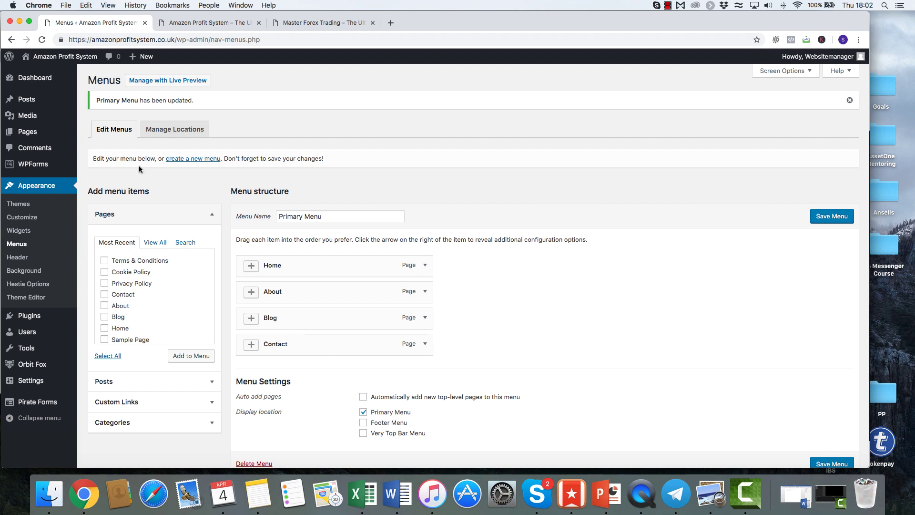
Step: Create a menu named "GDPR Footer Menu", assign it to the Footer Menu display location, and save it
click(194, 159)
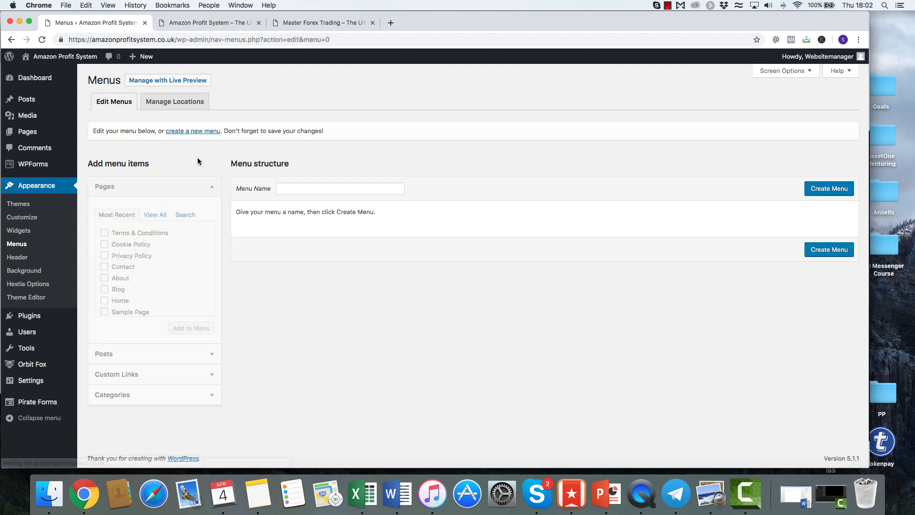
click(298, 189)
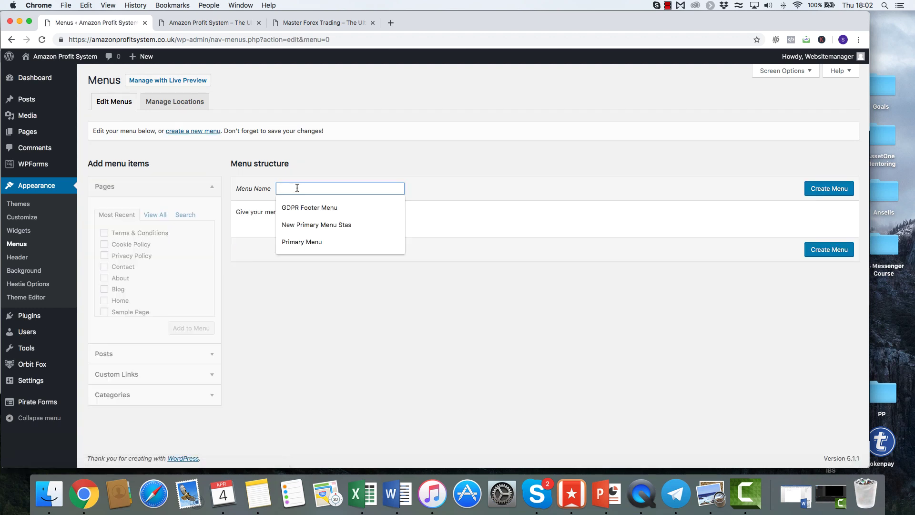
click(343, 209)
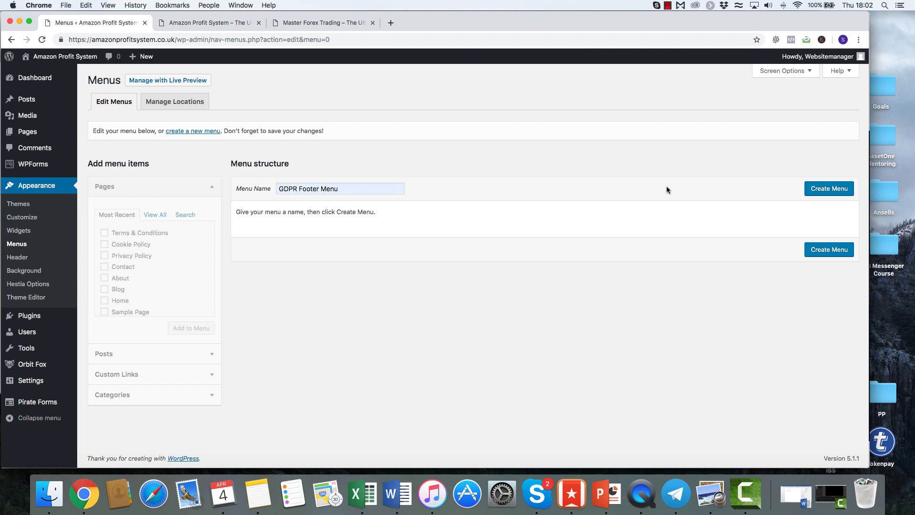
click(820, 190)
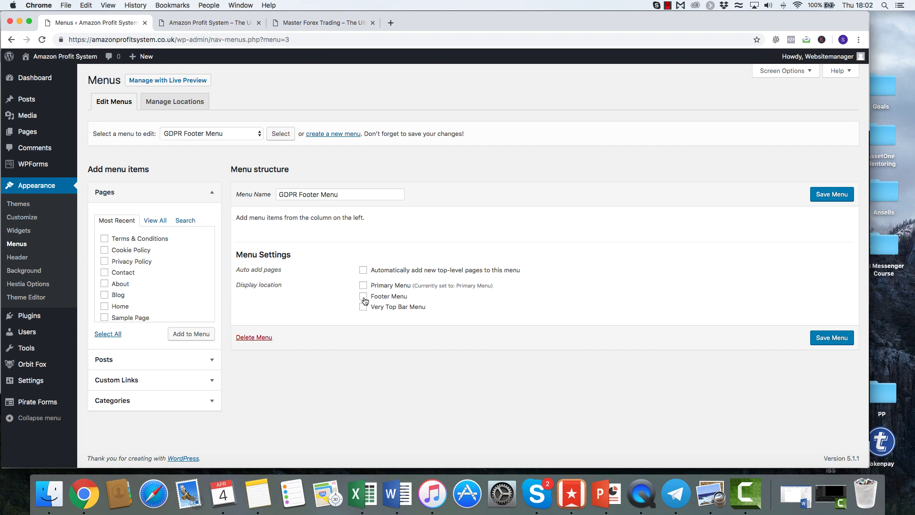
click(819, 338)
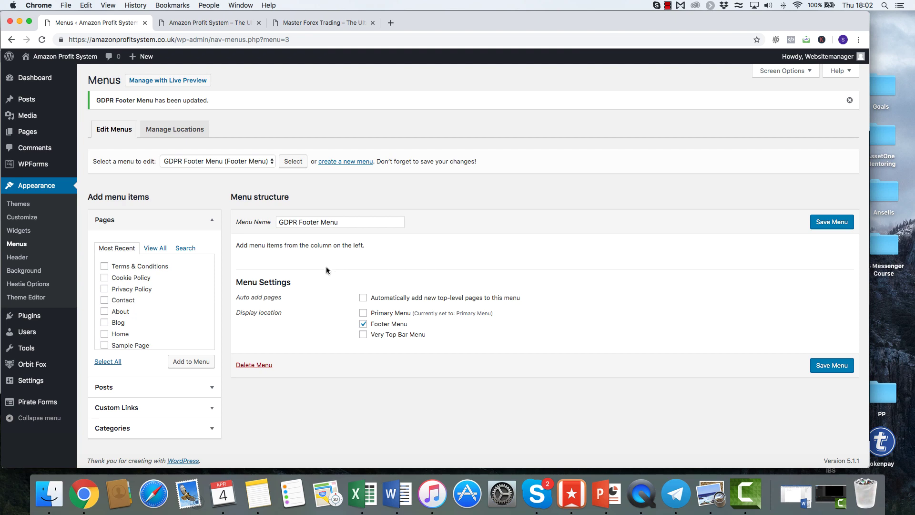
Step: Reload the live site, check its footer, and go back to the menu editor
click(193, 23)
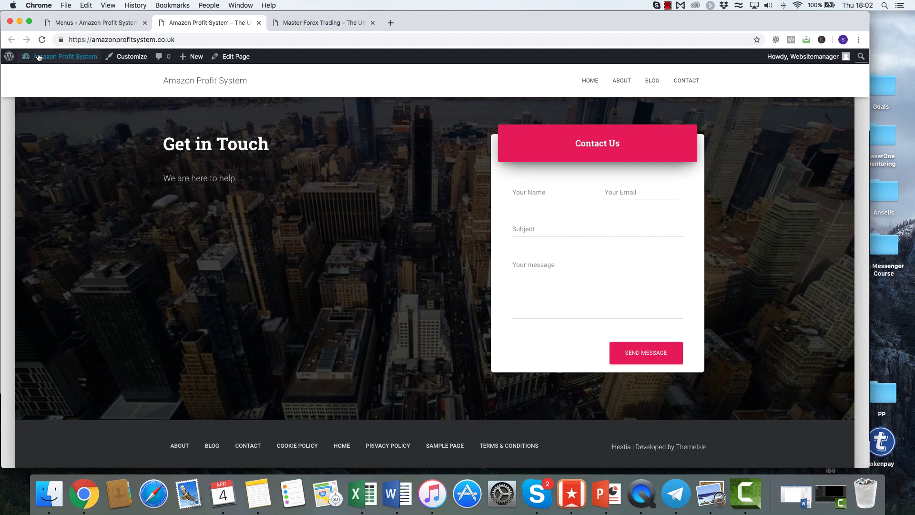
key(super+r)
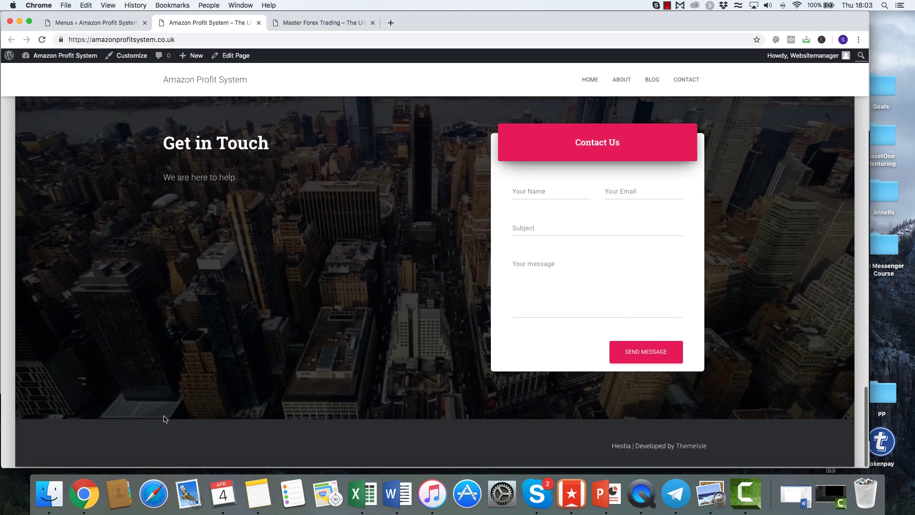
click(107, 24)
Step: Add the Terms & Conditions, Cookie Policy and Privacy Policy pages to the GDPR Footer Menu and save it
click(105, 266)
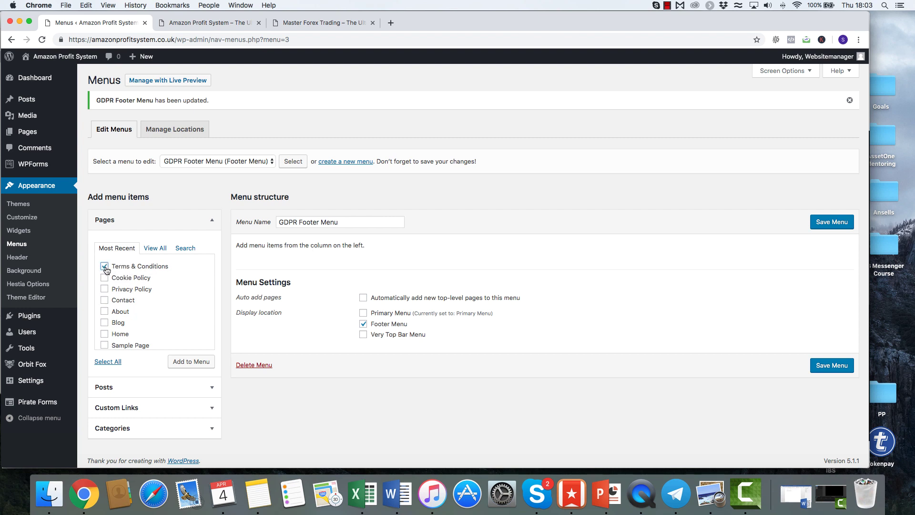
click(104, 278)
click(105, 289)
click(191, 362)
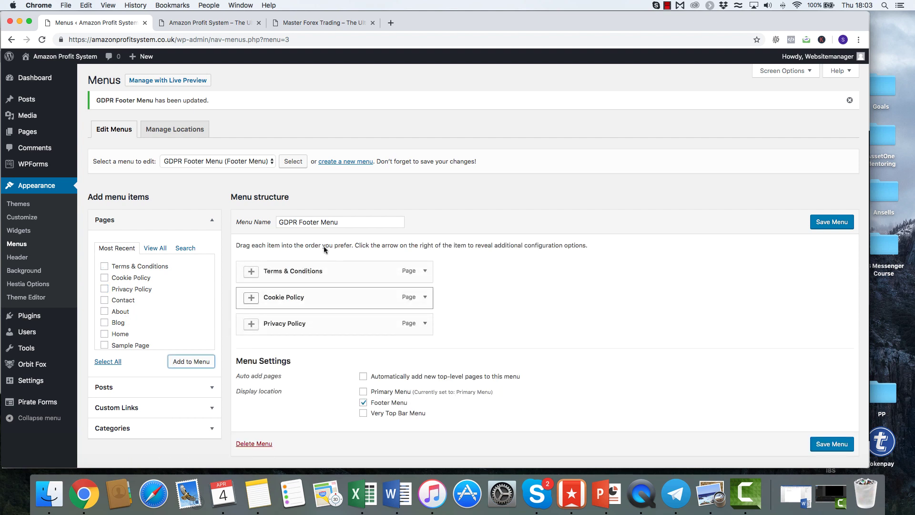
click(831, 222)
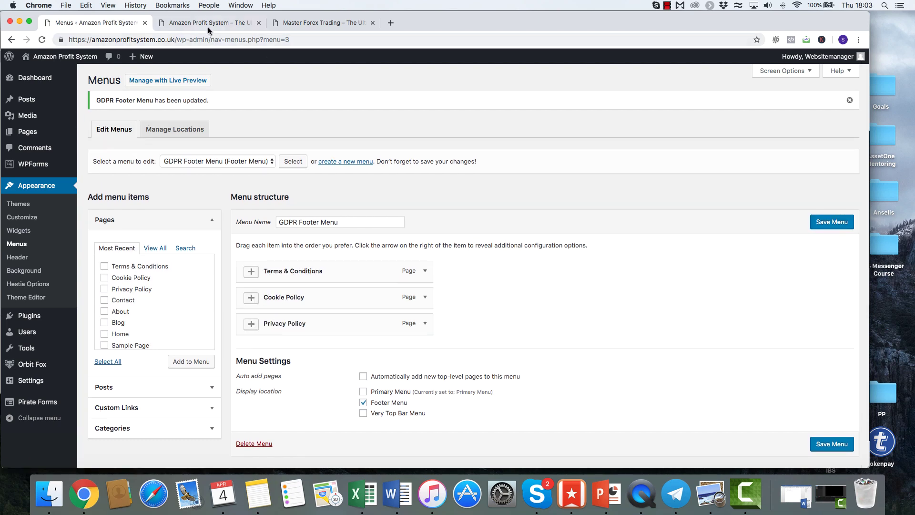
Step: Reload the live site to check the footer and header menus, and return to the menu editor
click(207, 26)
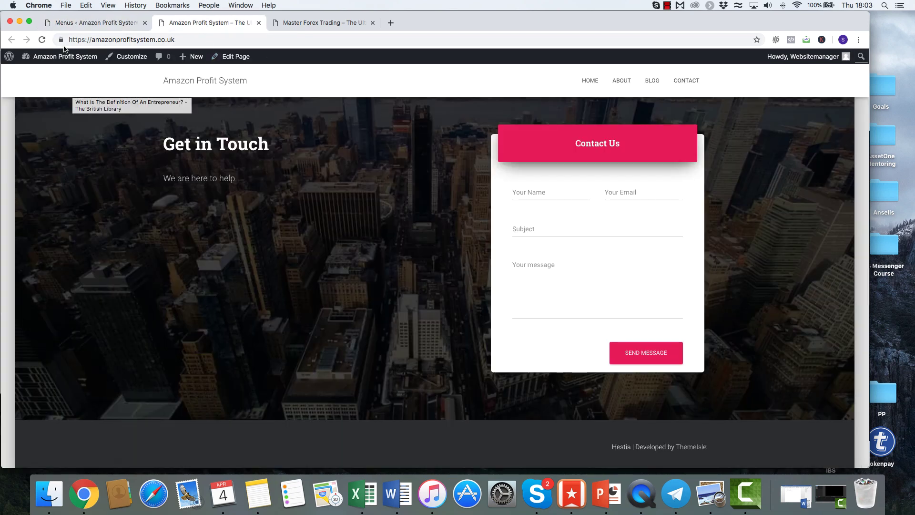
click(42, 40)
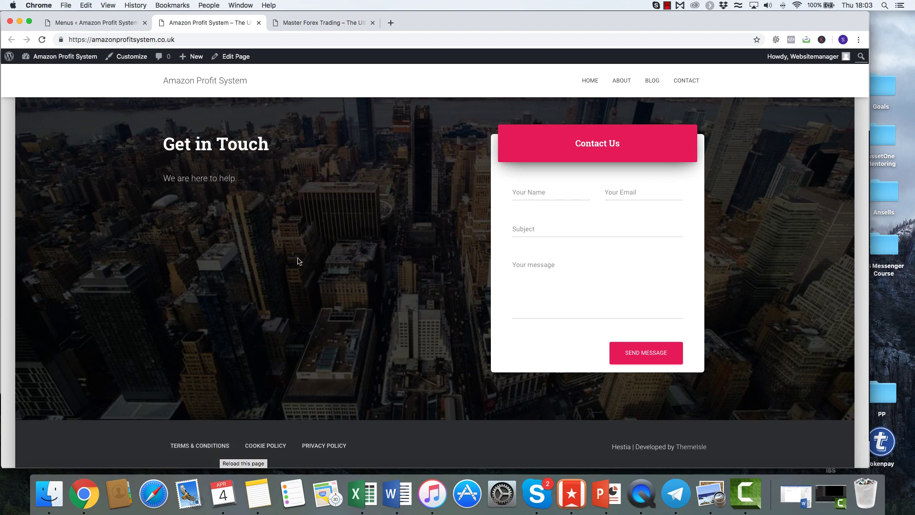
scroll(294, 346, up, 20)
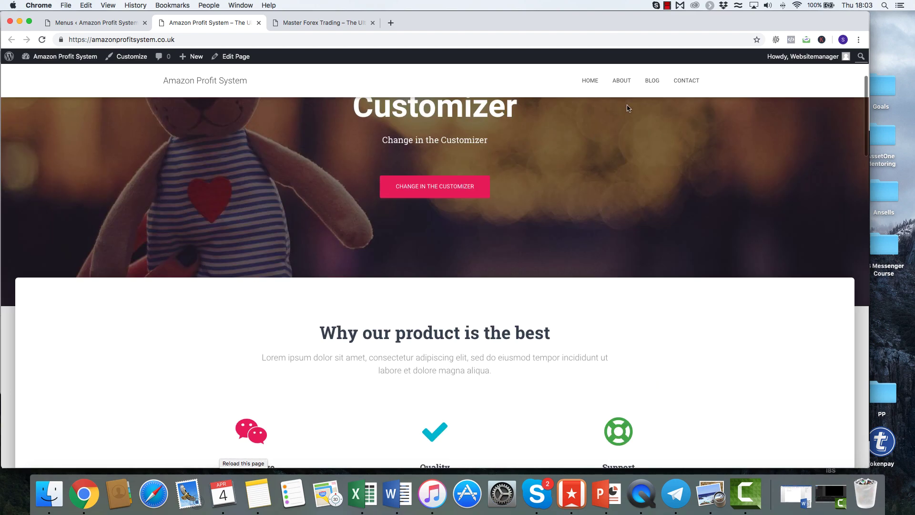
scroll(609, 133, up, 5)
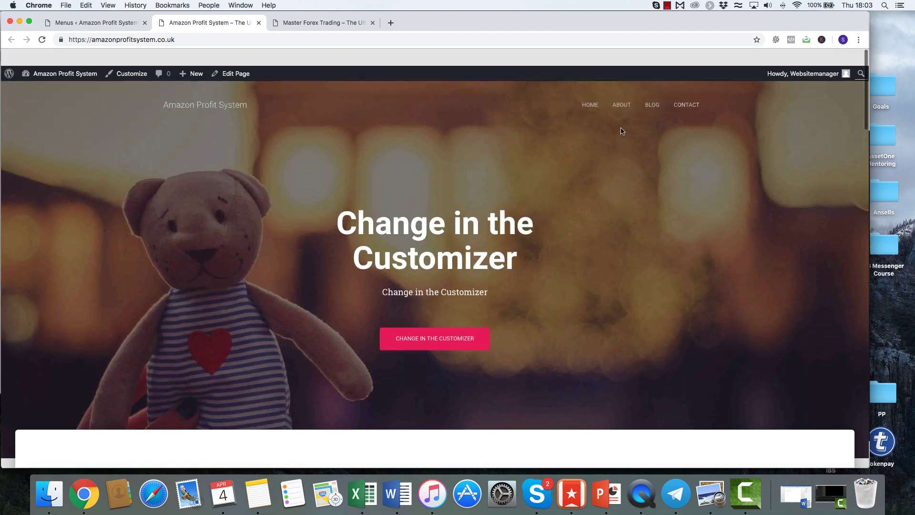
key(ctrl+shift+Tab)
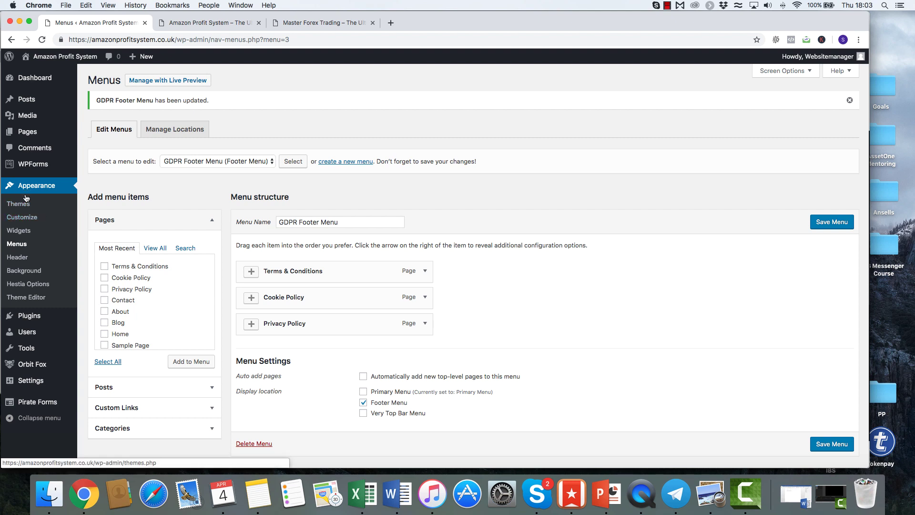
Step: Open the theme customizer for the site and dismiss the autosave notice
click(22, 218)
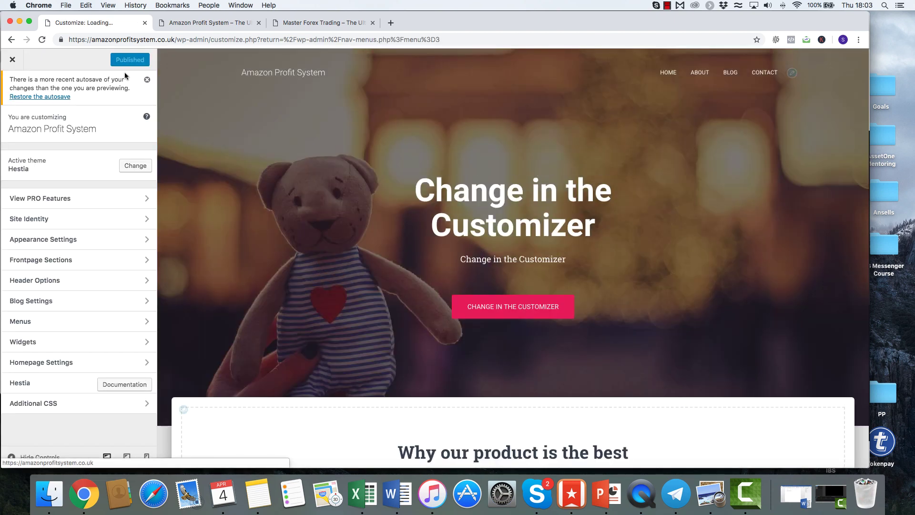
scroll(202, 232, down, 5)
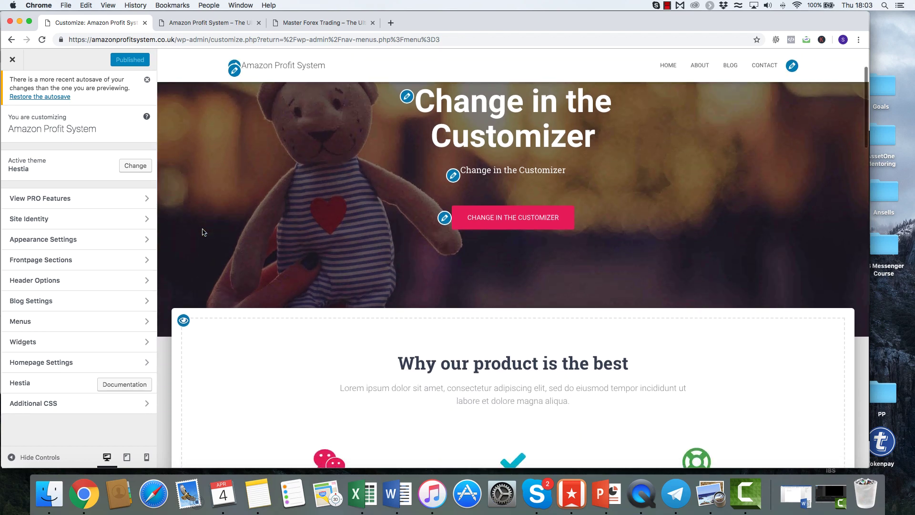
scroll(202, 229, up, 5)
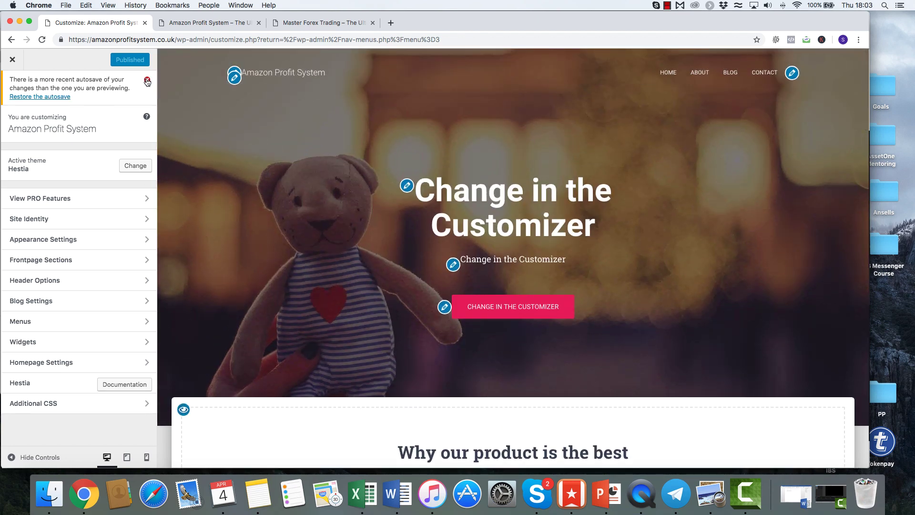
click(147, 81)
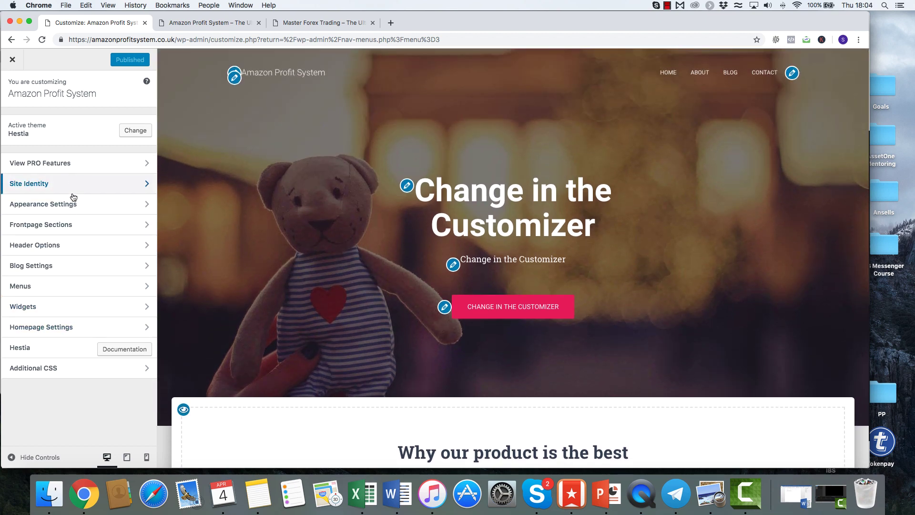
Step: Examine the settings of the Big Title, Features and About frontpage sections
click(71, 226)
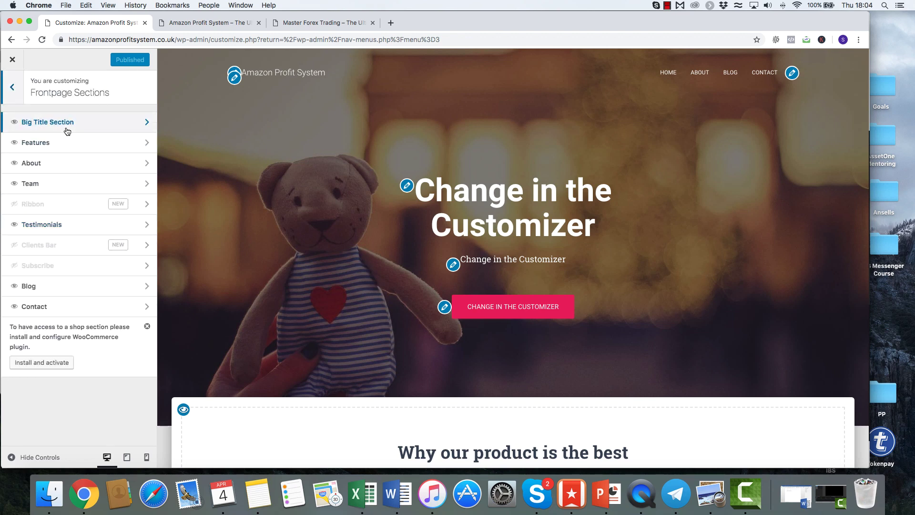
click(67, 128)
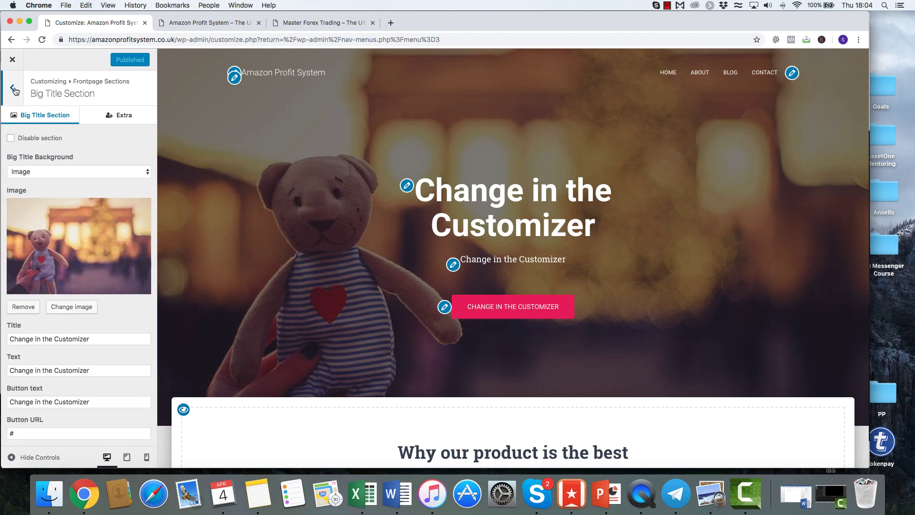
click(12, 88)
click(40, 127)
click(12, 87)
click(37, 142)
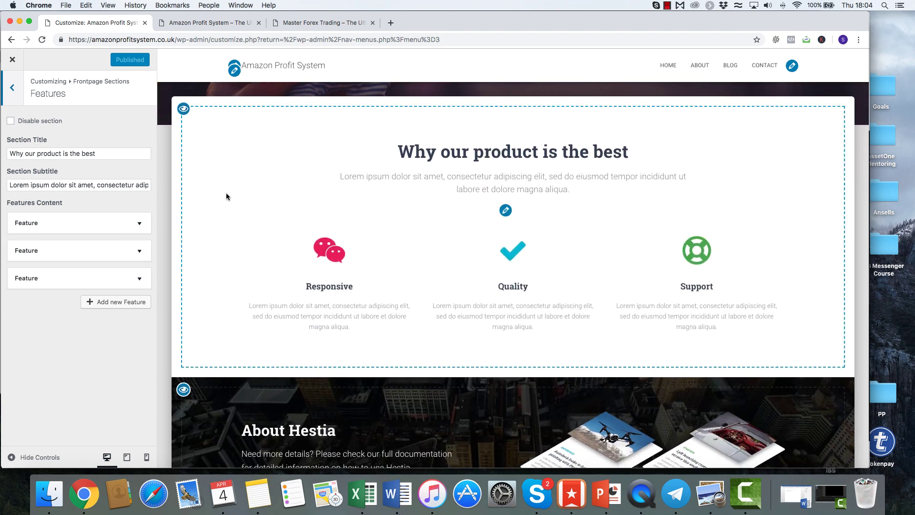
click(12, 87)
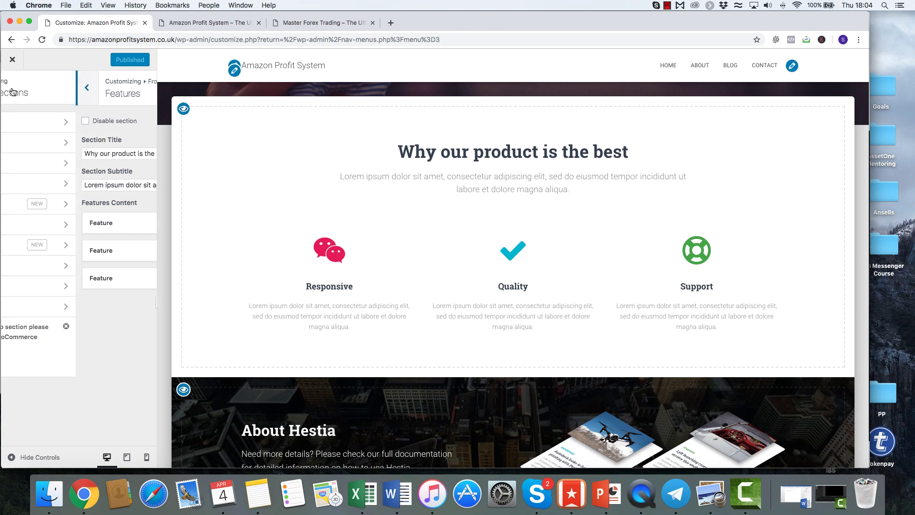
click(46, 161)
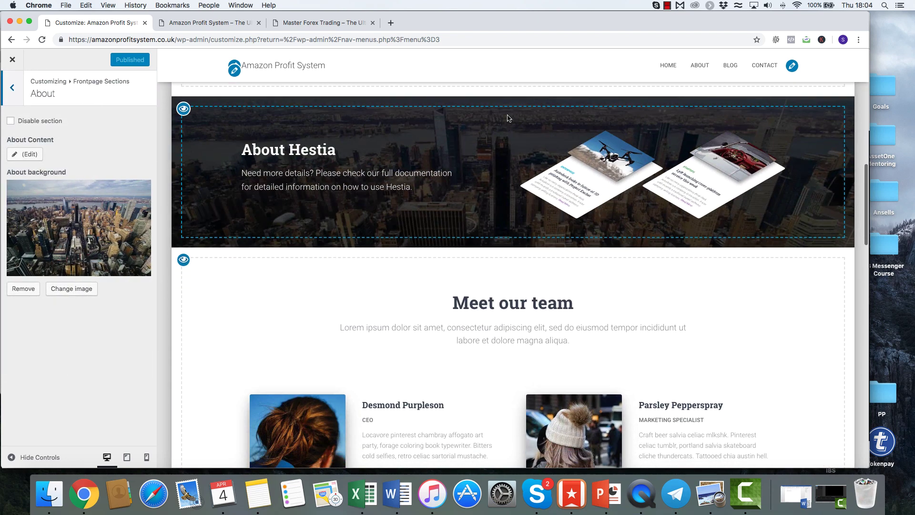
Step: Examine the settings of the Team, Testimonials, Blog and Contact frontpage sections, and return to the section list
click(10, 89)
click(37, 185)
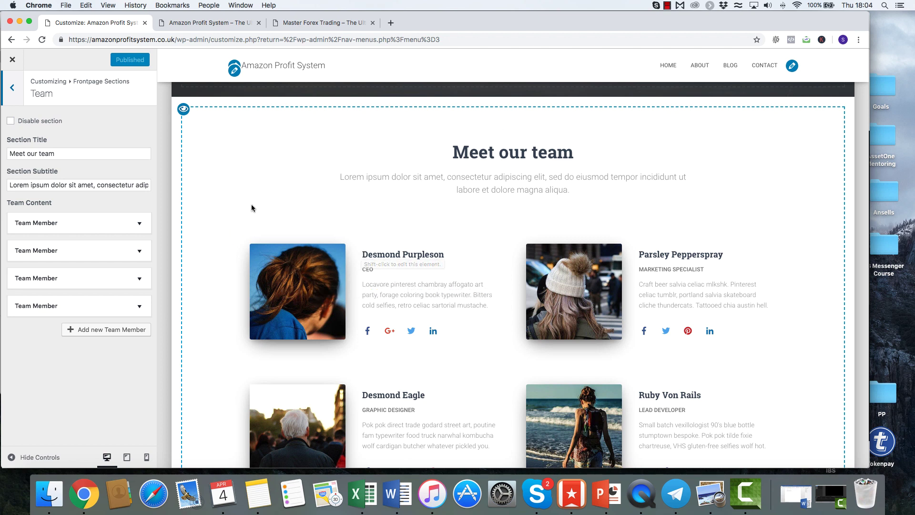
click(12, 87)
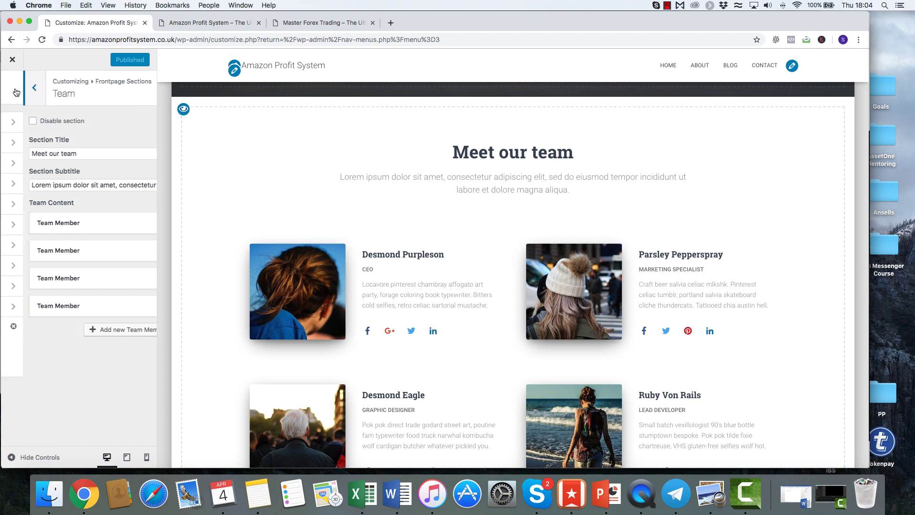
click(34, 226)
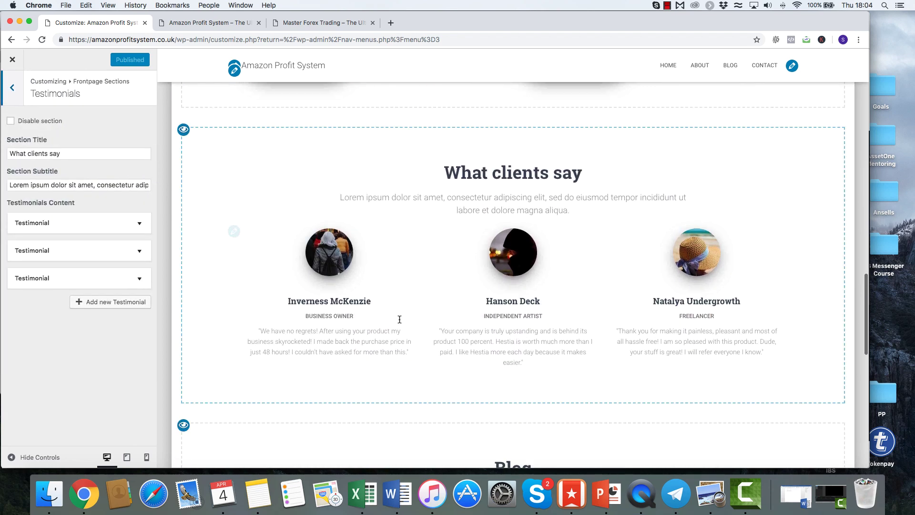
click(12, 87)
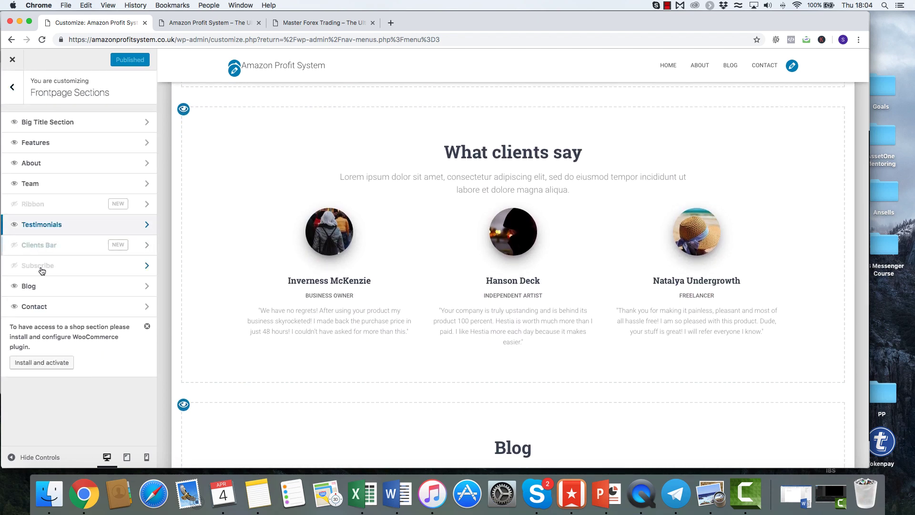
click(39, 288)
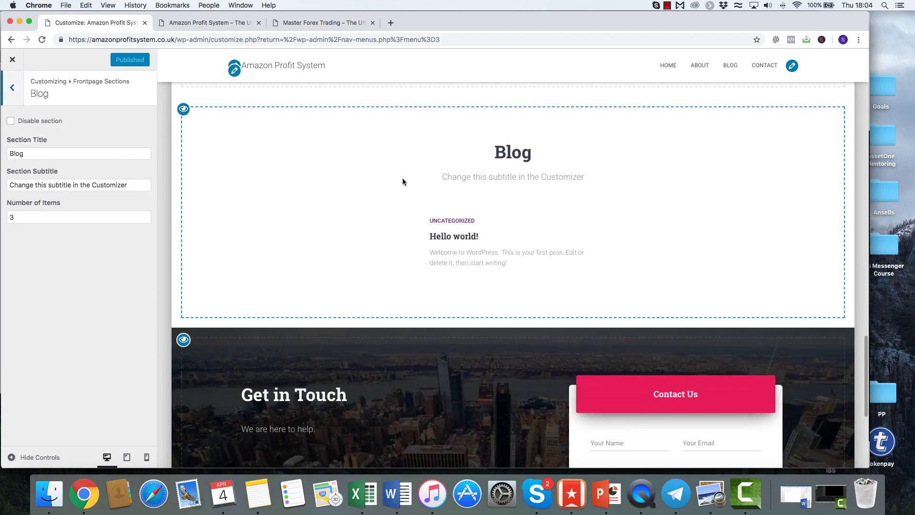
click(5, 97)
click(42, 308)
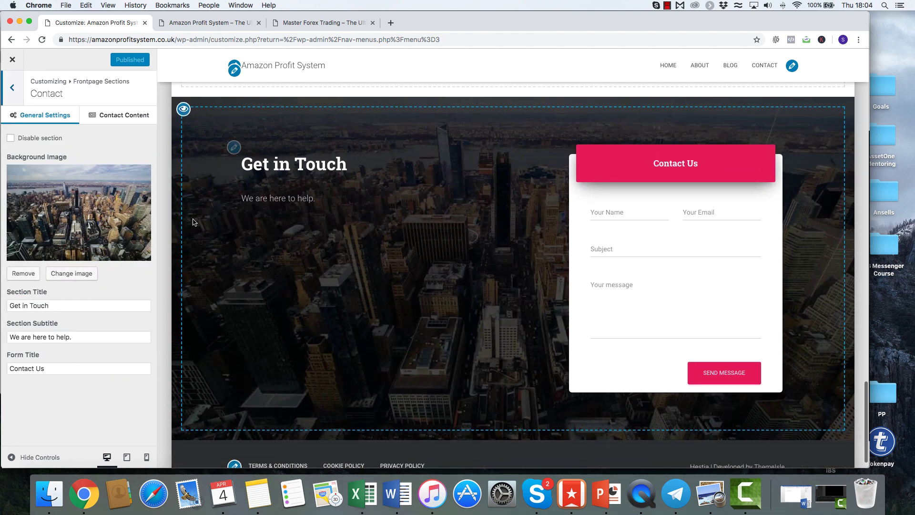
click(17, 91)
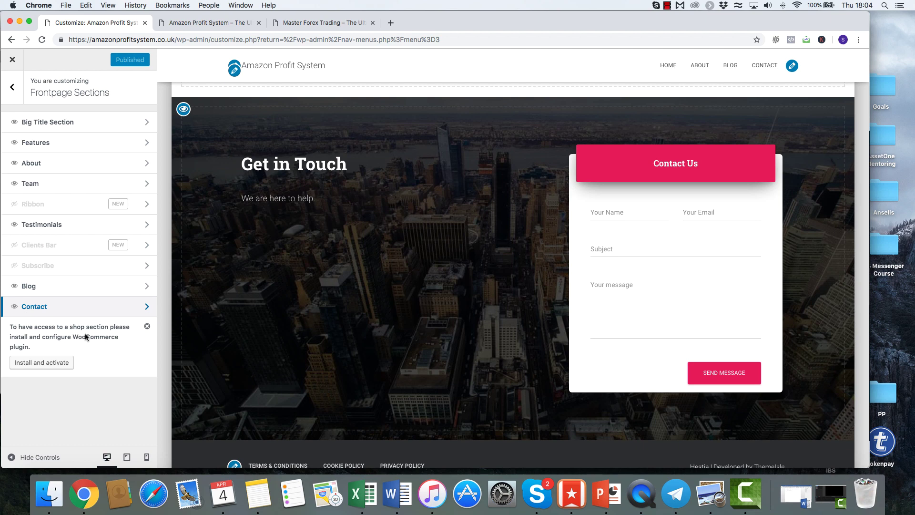
Step: Change the title of the homepage's Big Title Section to "Amazon Profit System"
scroll(288, 250, up, 5)
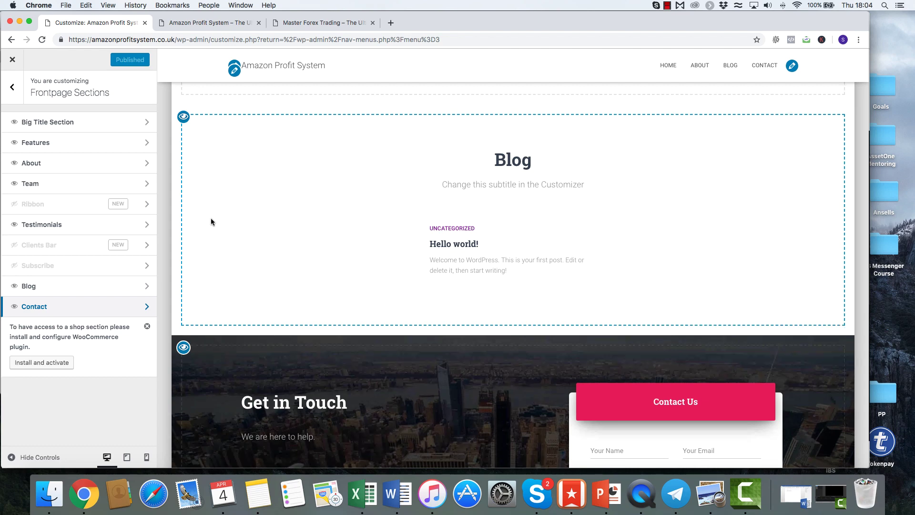
scroll(211, 221, up, 1)
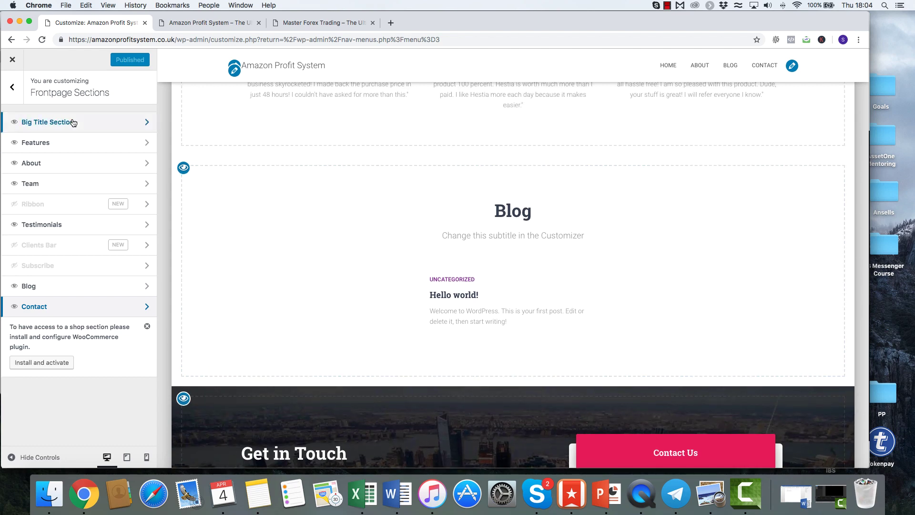
scroll(230, 232, up, 10)
scroll(246, 236, up, 7)
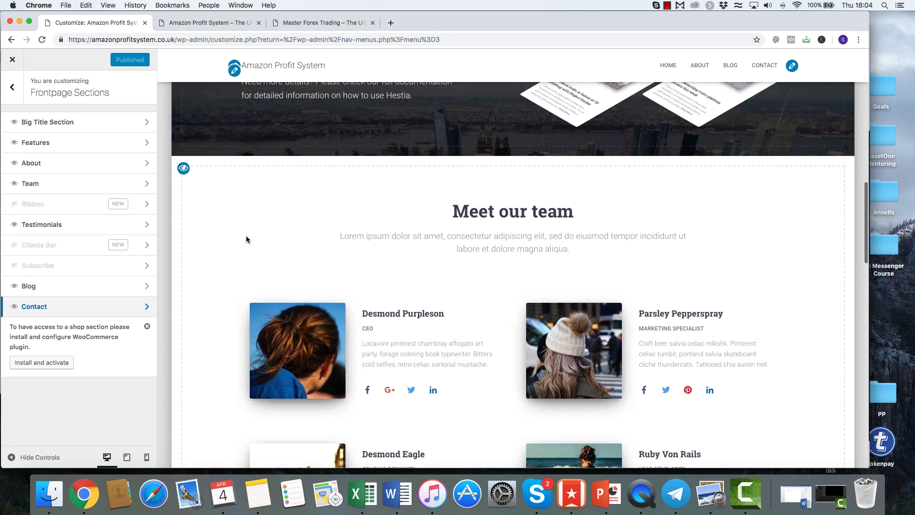
scroll(246, 238, up, 8)
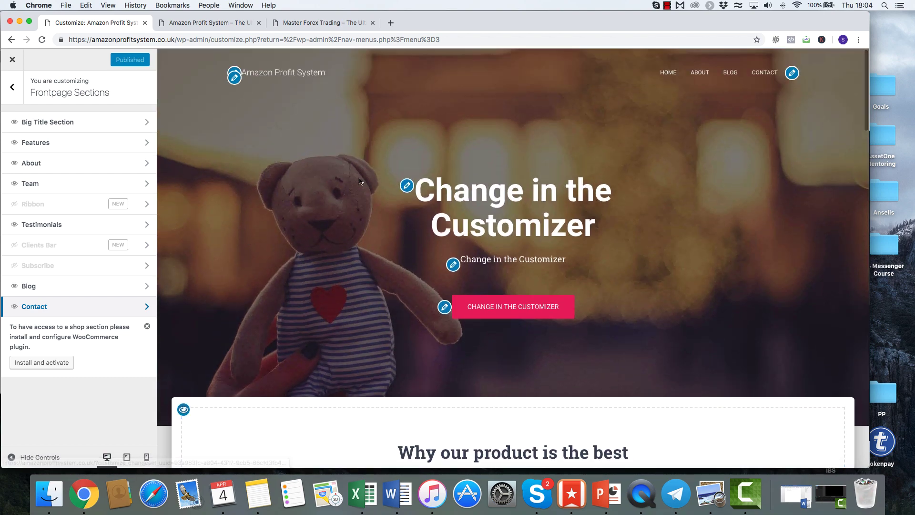
click(12, 87)
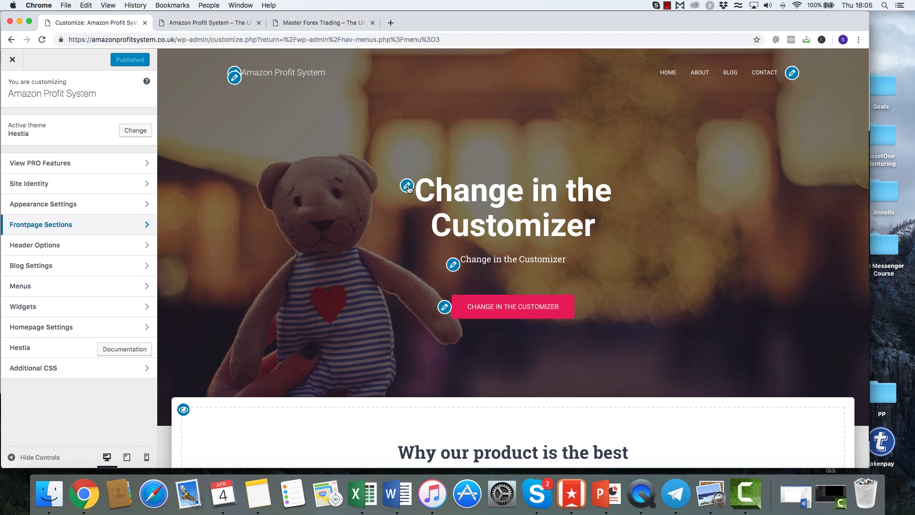
click(407, 187)
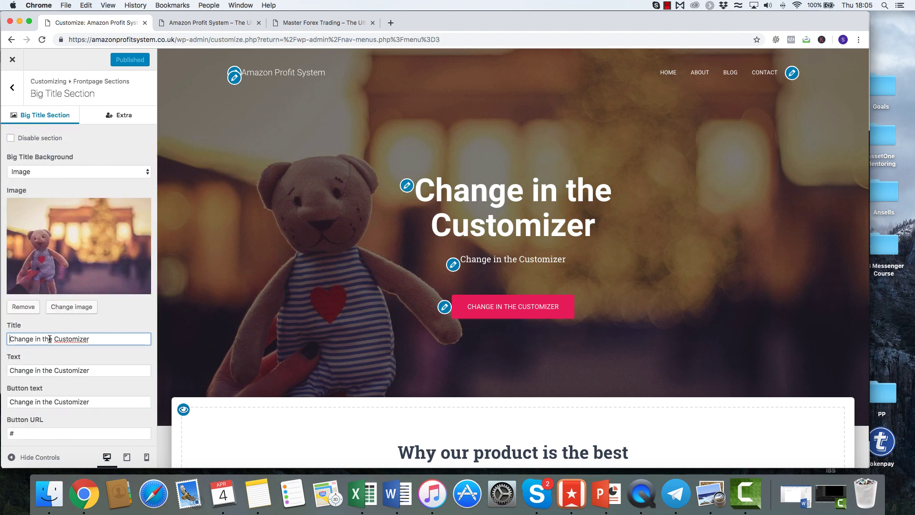
triple_click(49, 338)
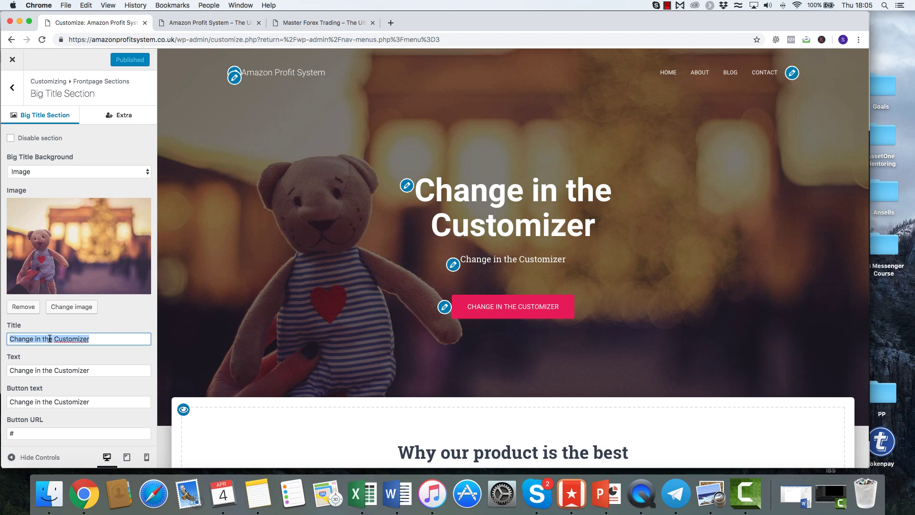
text(Amaz)
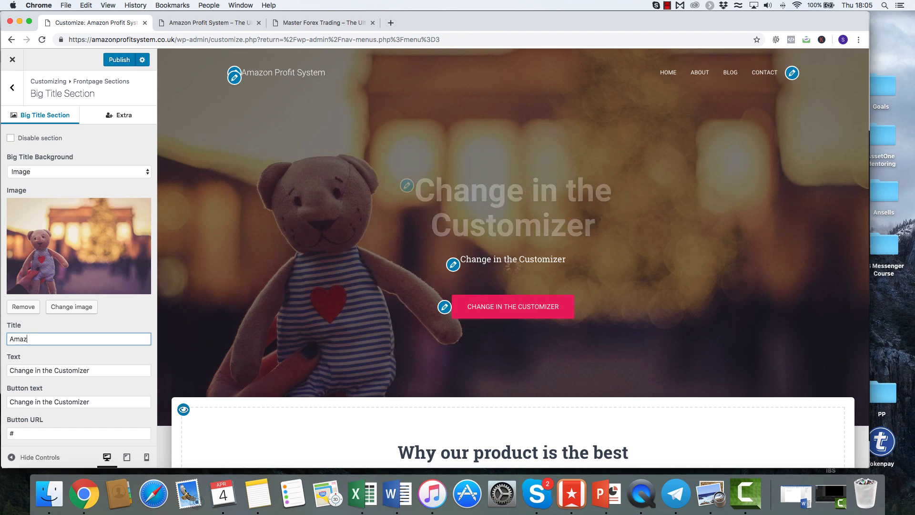
text(on Profit System)
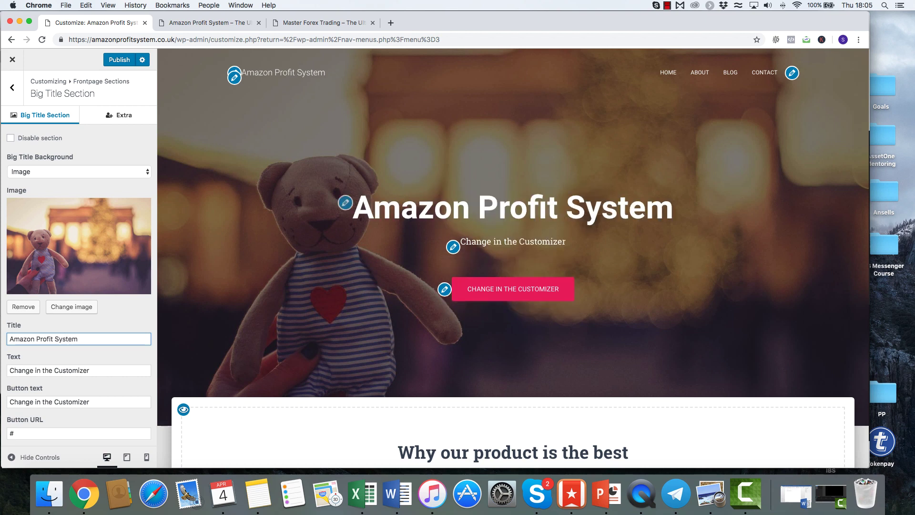
Step: Set the text beneath the big title to "The Ultimate Guide to Success"
triple_click(41, 368)
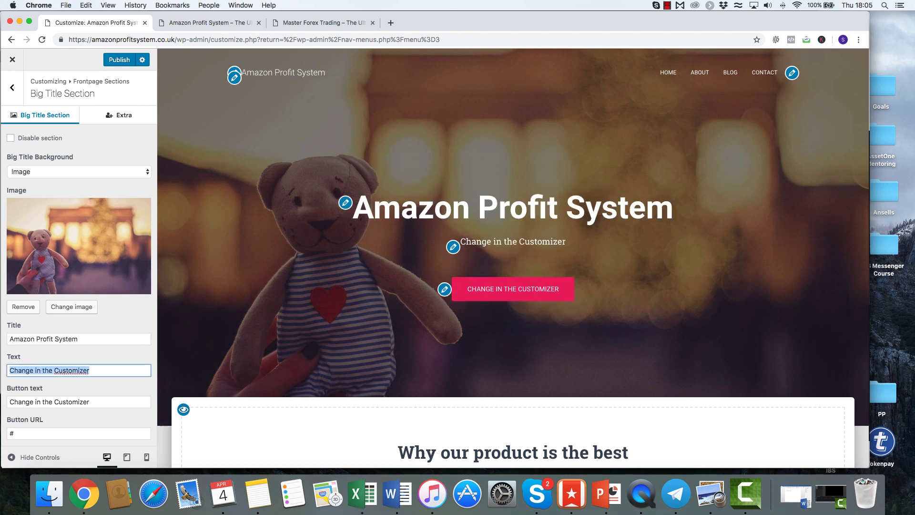
text(The Ultimate Guide to SUc)
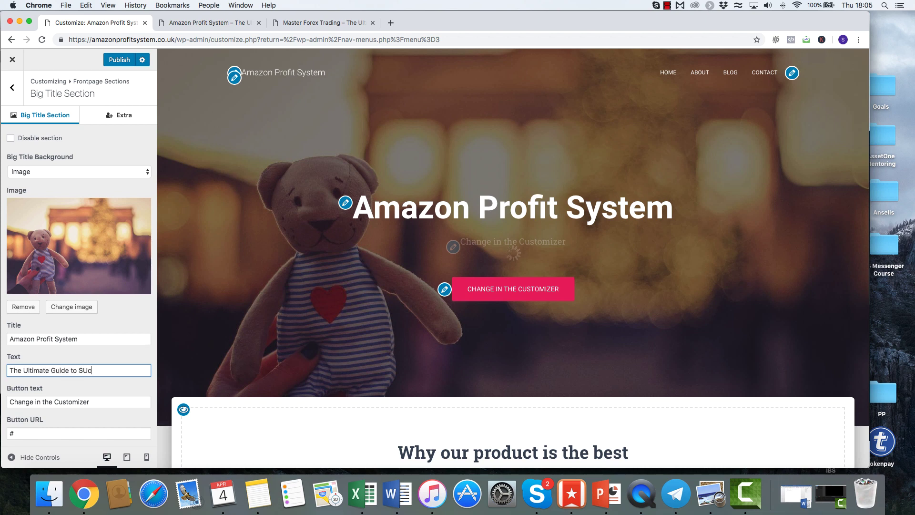
text(c)
key(BackSpace)
key(BackSpace)
key(BackSpace)
text(ucc)
Step: Set the Big Title Section's button text to "Learn More" and publish the changes
key(Tab)
text(learn)
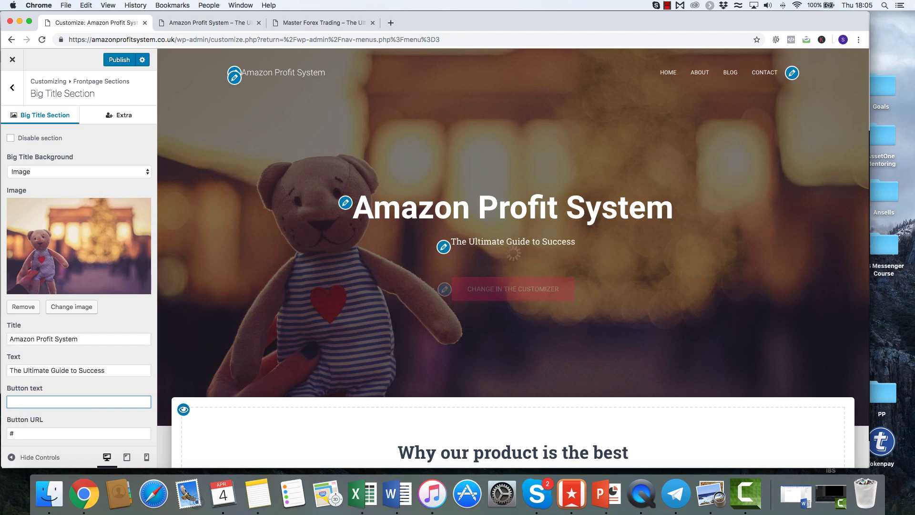
text(n More)
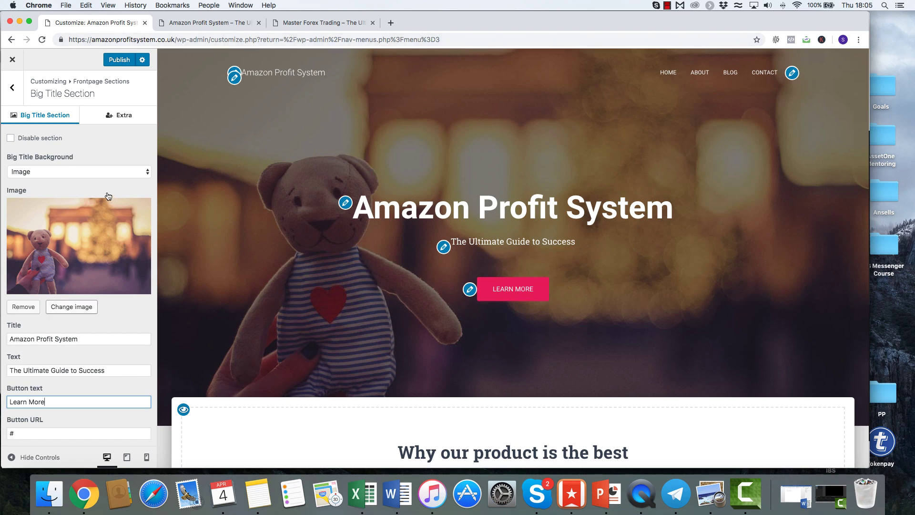
click(121, 60)
Step: Change the title of the homepage's Features section to "Fast Track Your Way to Success on Amazon"
scroll(271, 305, down, 2)
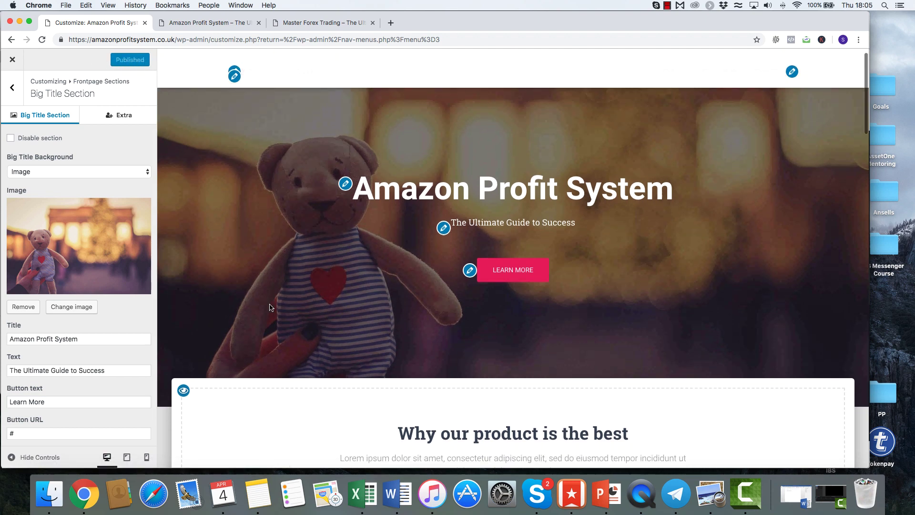
scroll(269, 268, down, 5)
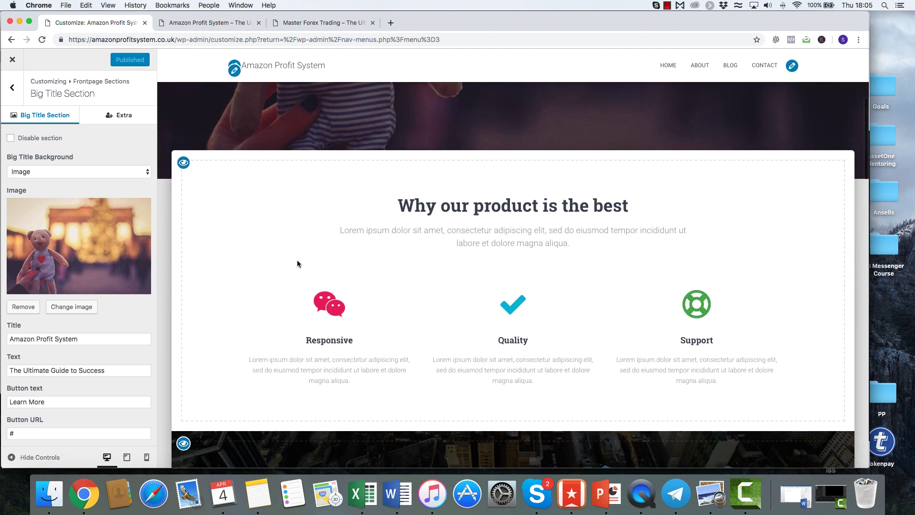
click(506, 194)
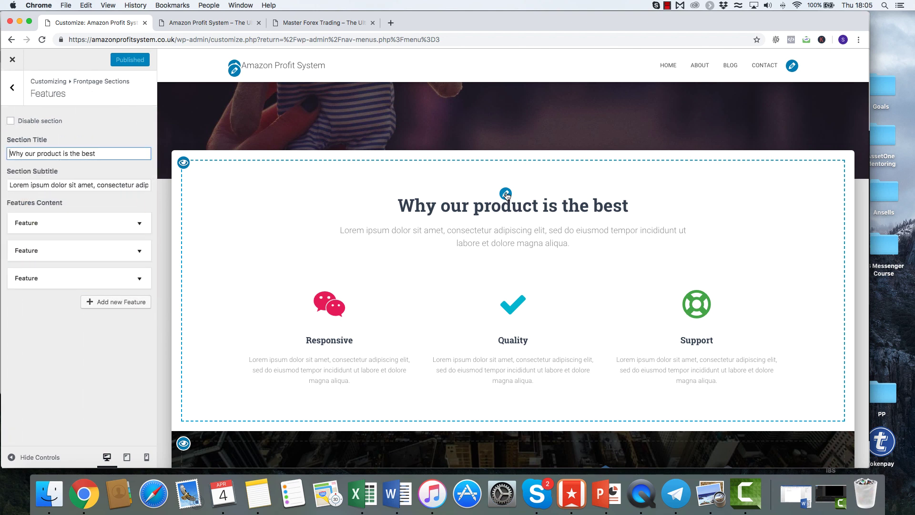
triple_click(78, 155)
text(Fast )
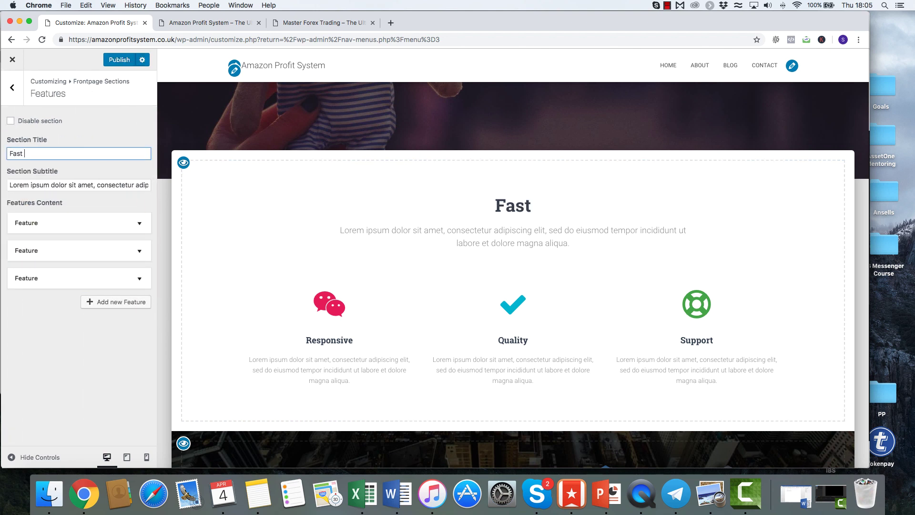
text(Track)
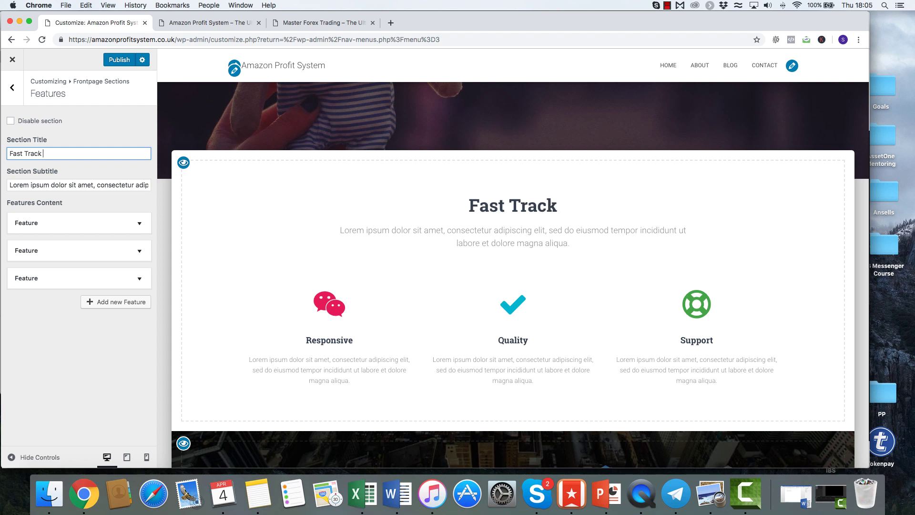
text( Your Way )
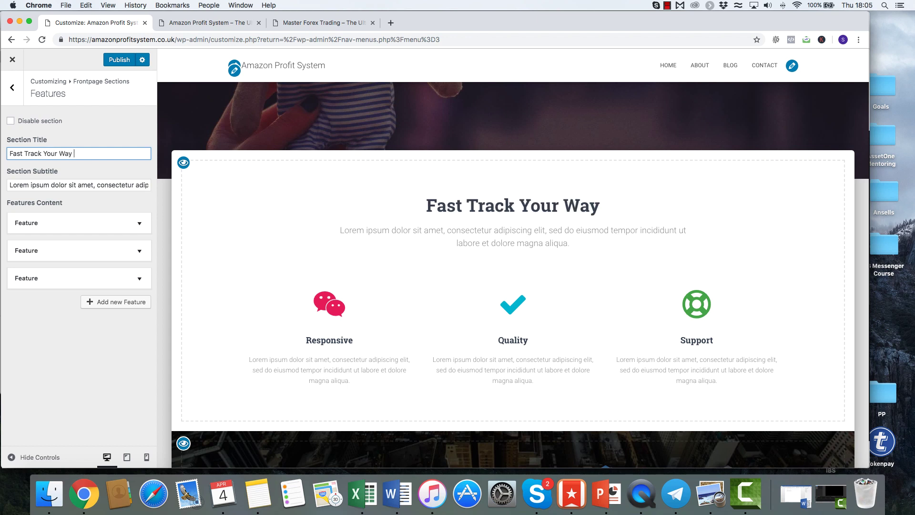
text(to Success on)
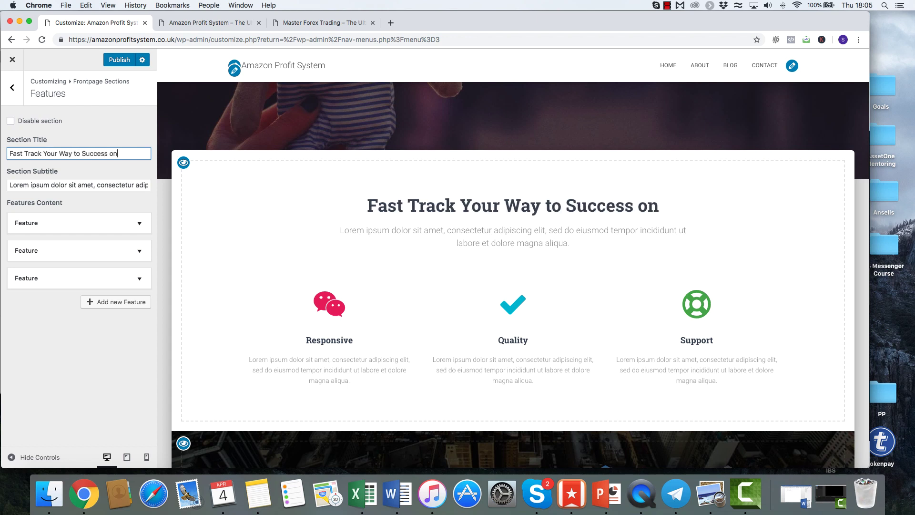
text( Amazon)
key(Tab)
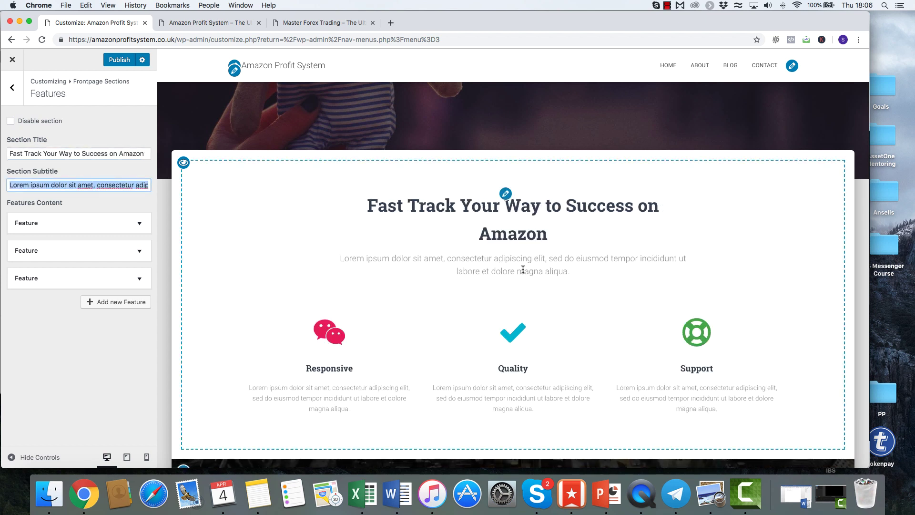
Step: Change the first feature's icon to fa-graduation-cap and set its colour to black (#000000)
scroll(330, 243, down, 1)
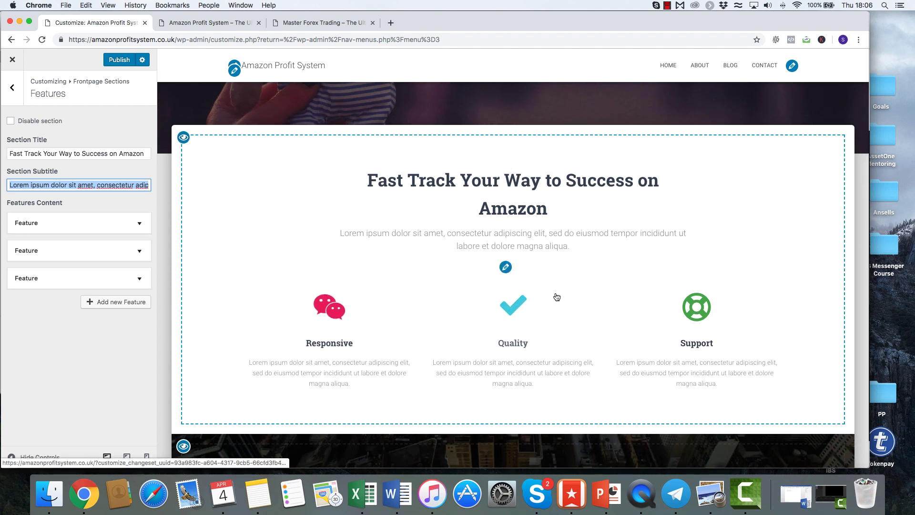
click(132, 228)
scroll(132, 227, down, 3)
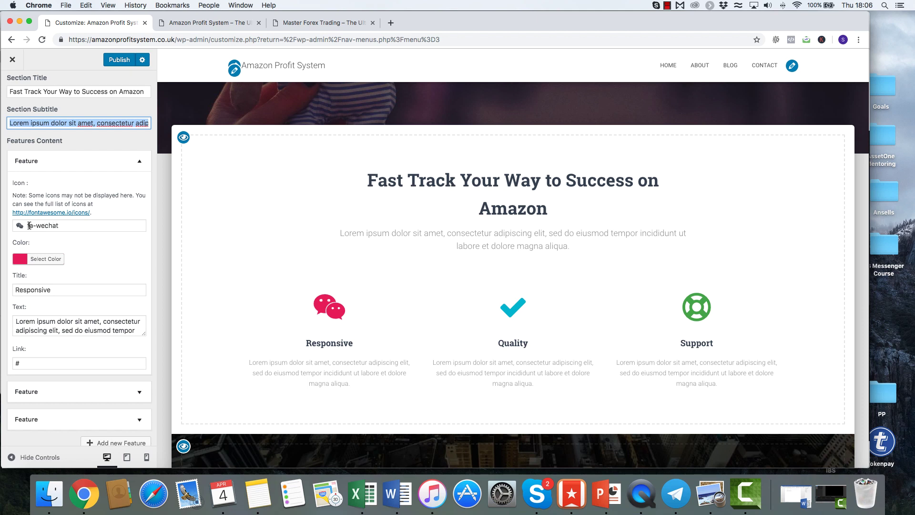
click(65, 225)
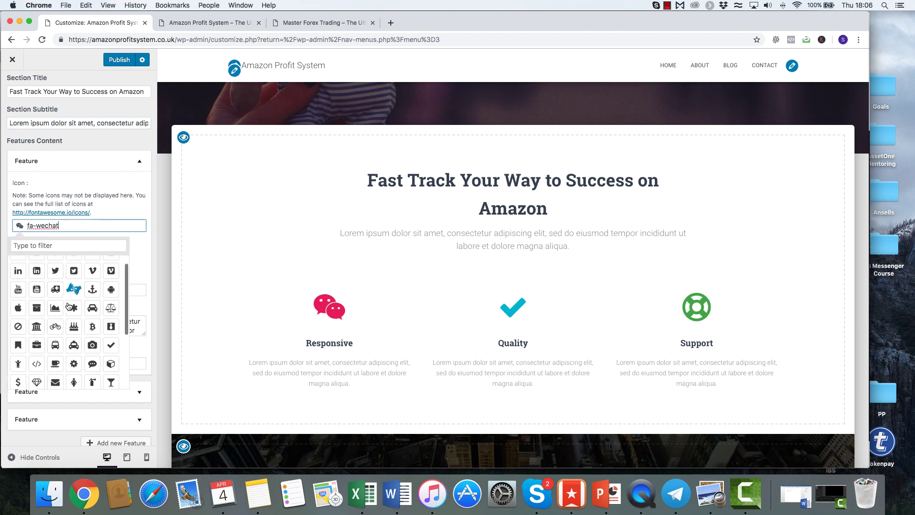
scroll(43, 315, down, 3)
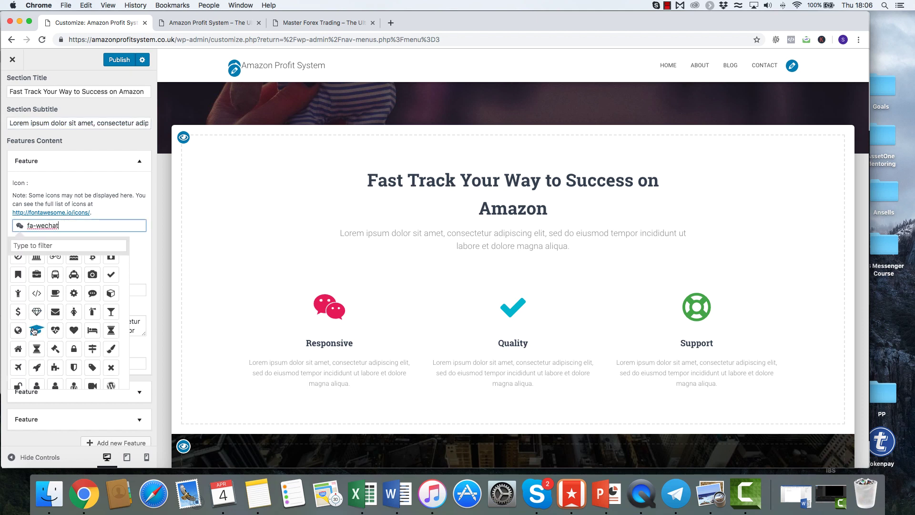
click(34, 330)
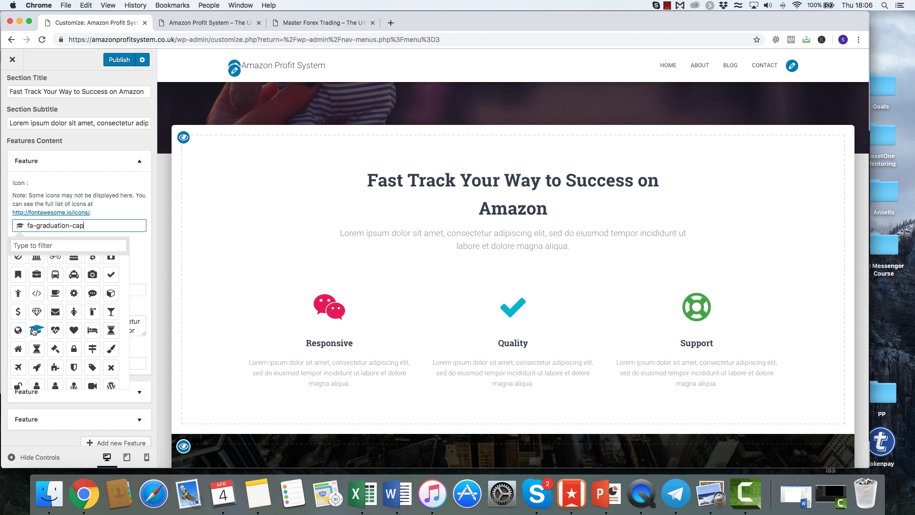
click(112, 204)
click(43, 259)
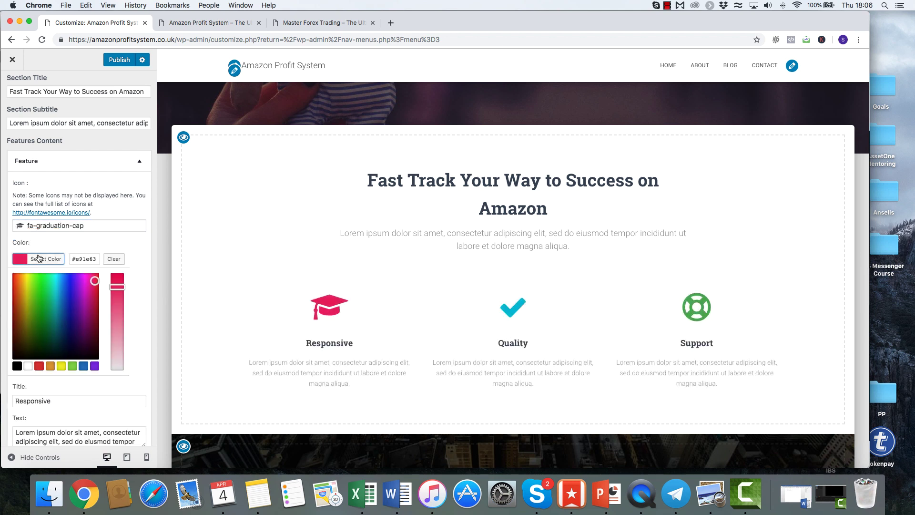
click(18, 365)
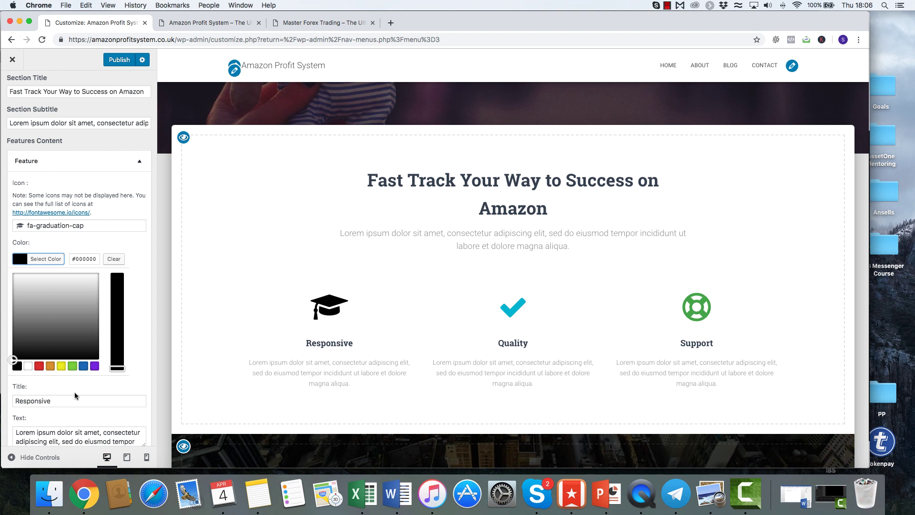
Step: Set the first feature's title to "Latest Strategies" and collapse its settings
click(53, 397)
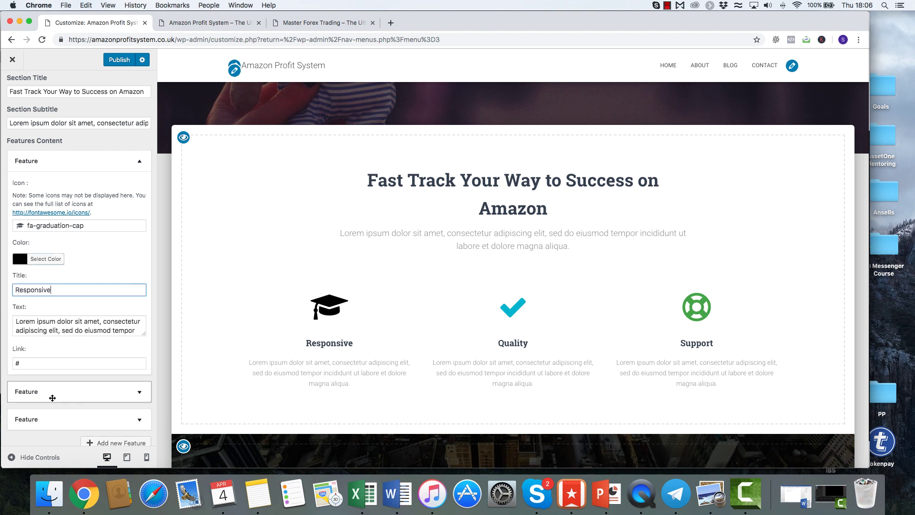
double_click(55, 290)
text(Latest)
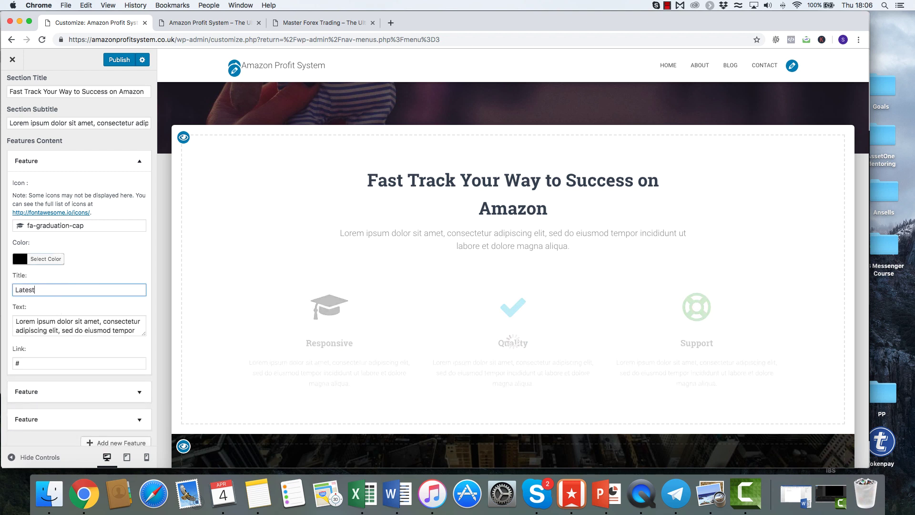
text( Strategies)
click(54, 319)
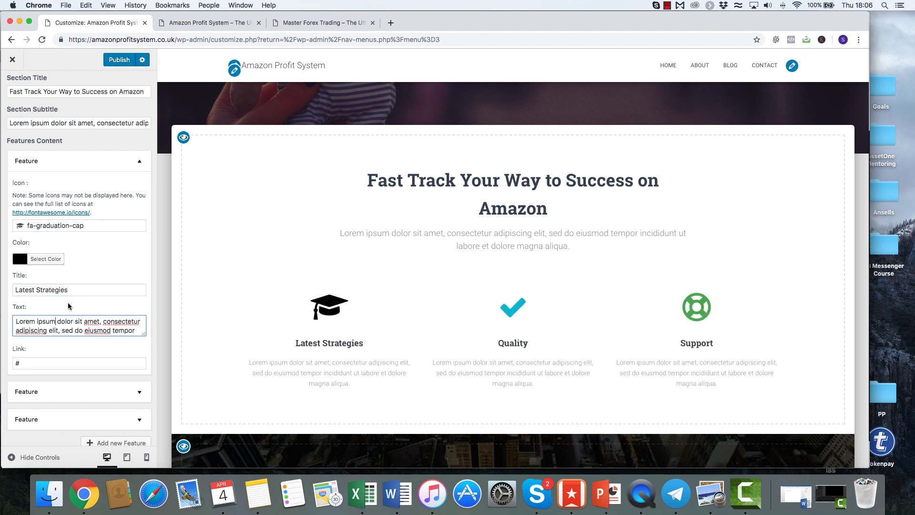
click(137, 162)
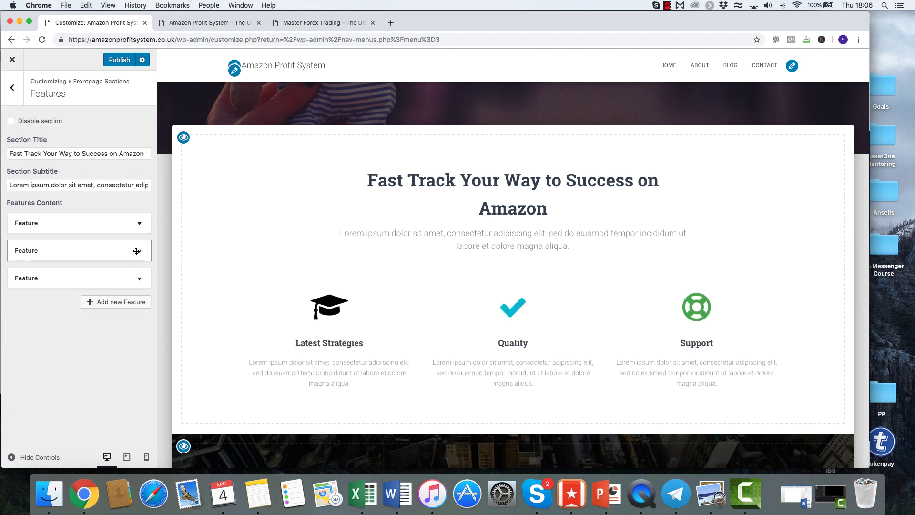
Step: Set the colour of the second feature's check icon to the green preset #81d742
click(136, 249)
click(76, 228)
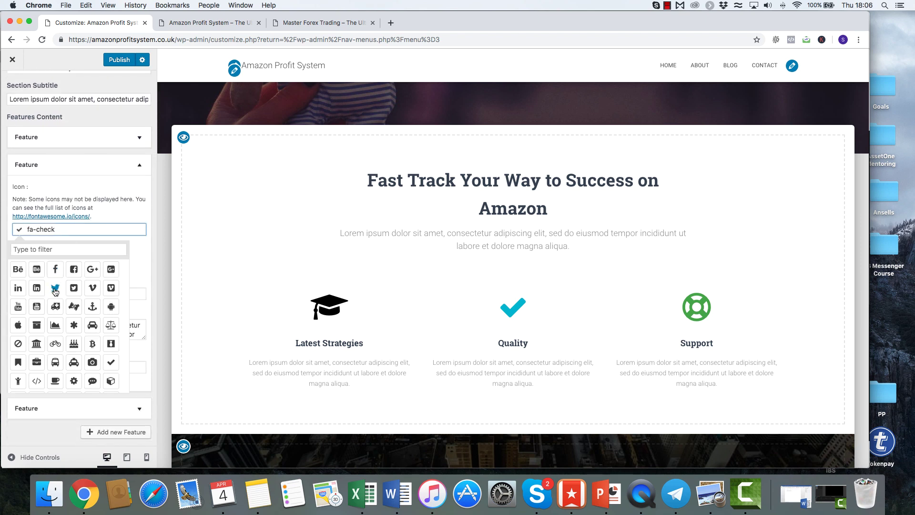
click(116, 218)
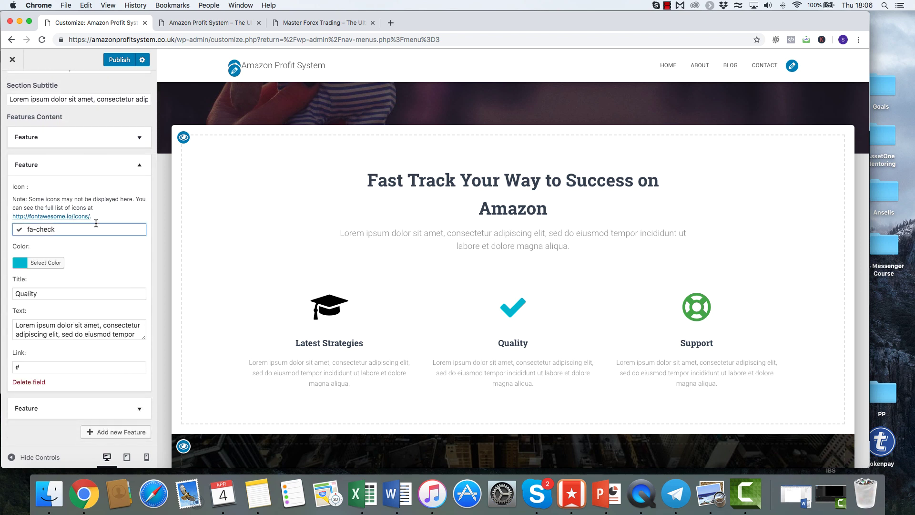
click(43, 262)
click(72, 370)
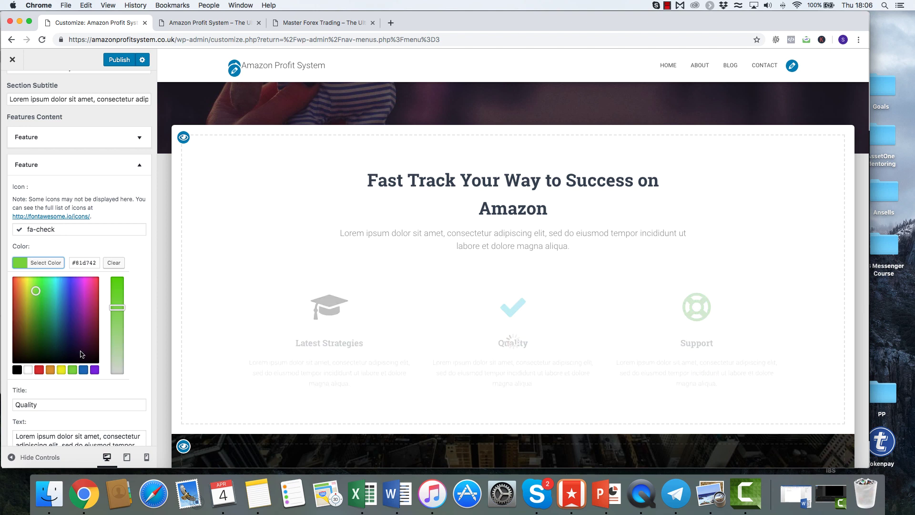
scroll(115, 256, up, 3)
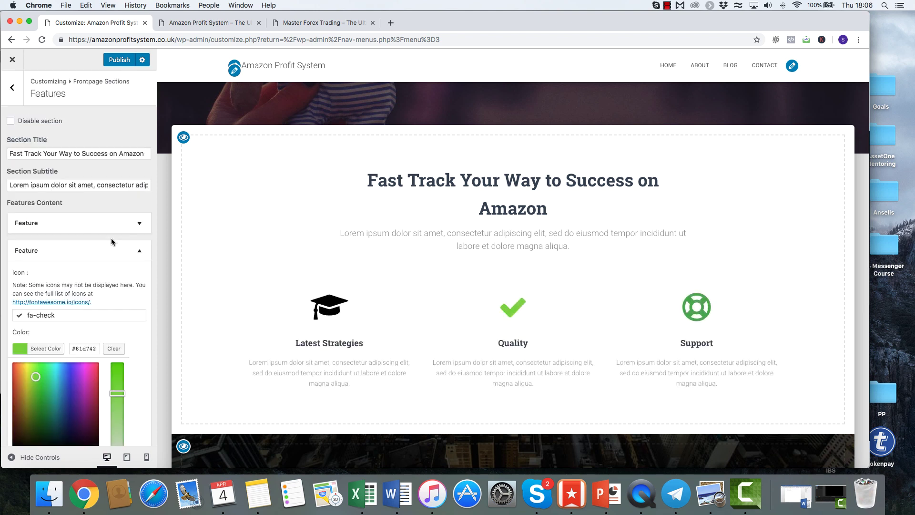
click(127, 268)
Step: Change the second feature's title to "High Quality" and publish the changes
scroll(128, 266, down, 2)
click(15, 341)
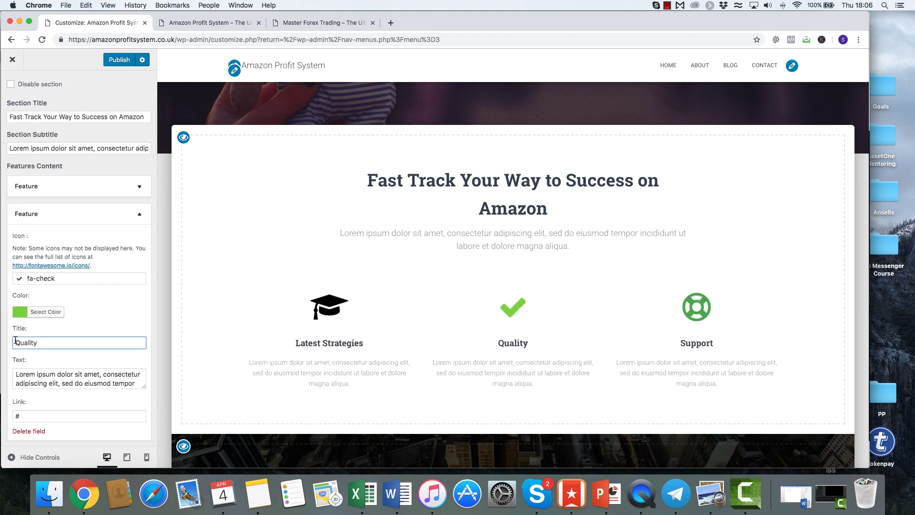
text(High)
click(131, 217)
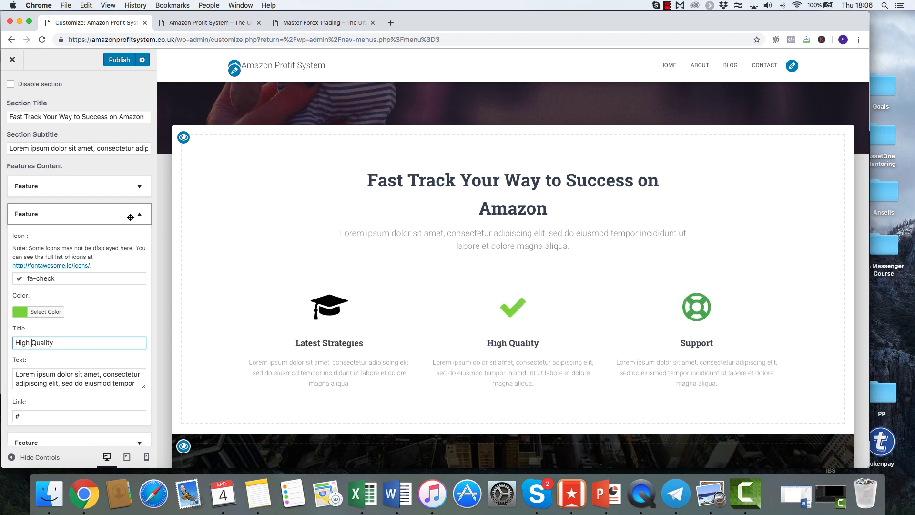
click(118, 61)
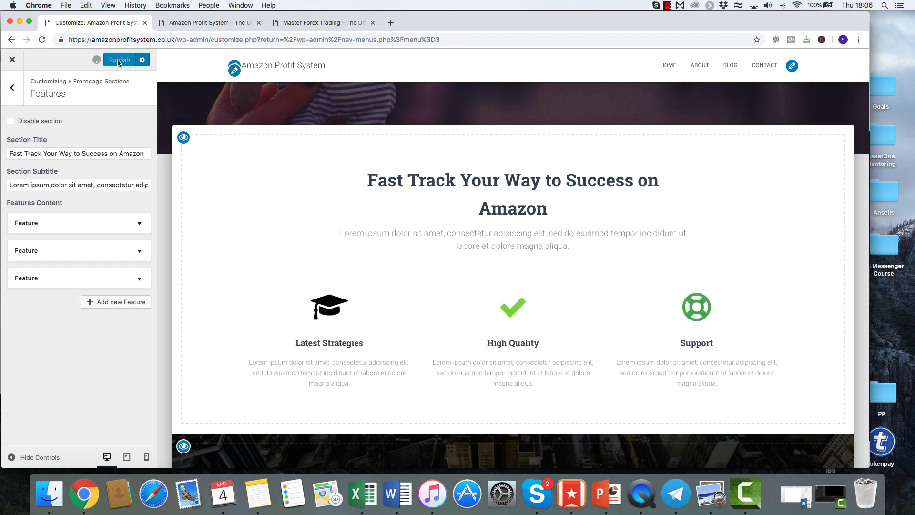
Step: Open the content of the About frontpage section for editing in the page editor
scroll(223, 247, down, 5)
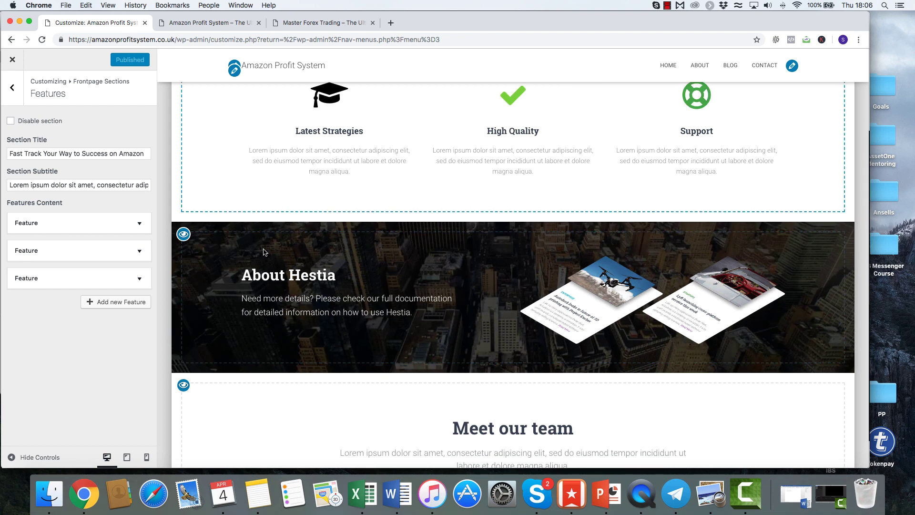
click(13, 87)
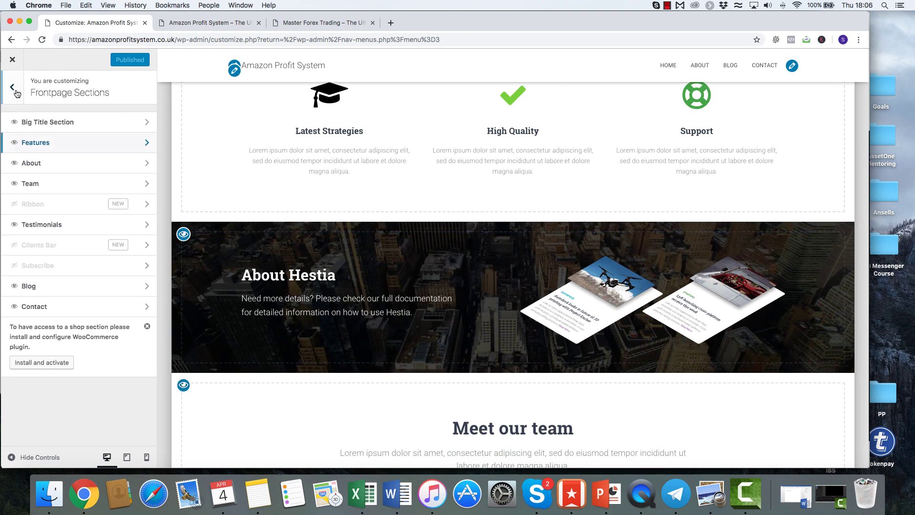
click(50, 167)
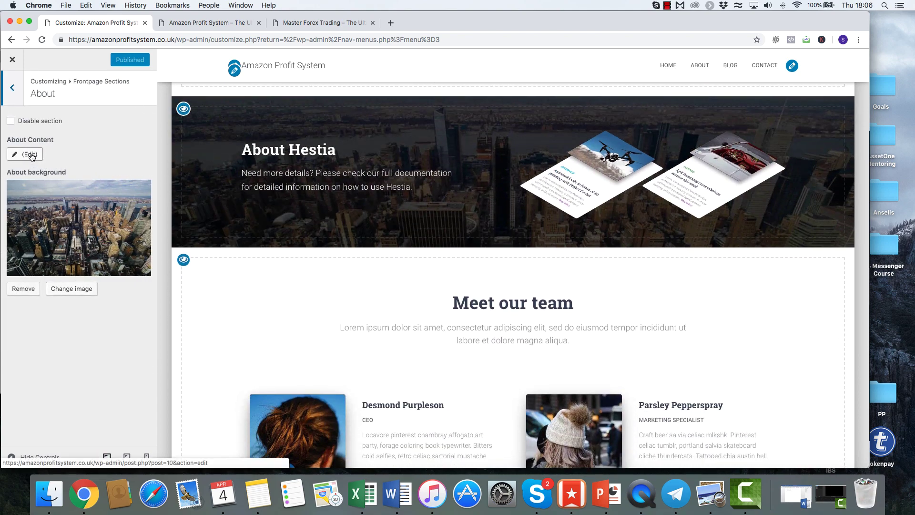
click(30, 153)
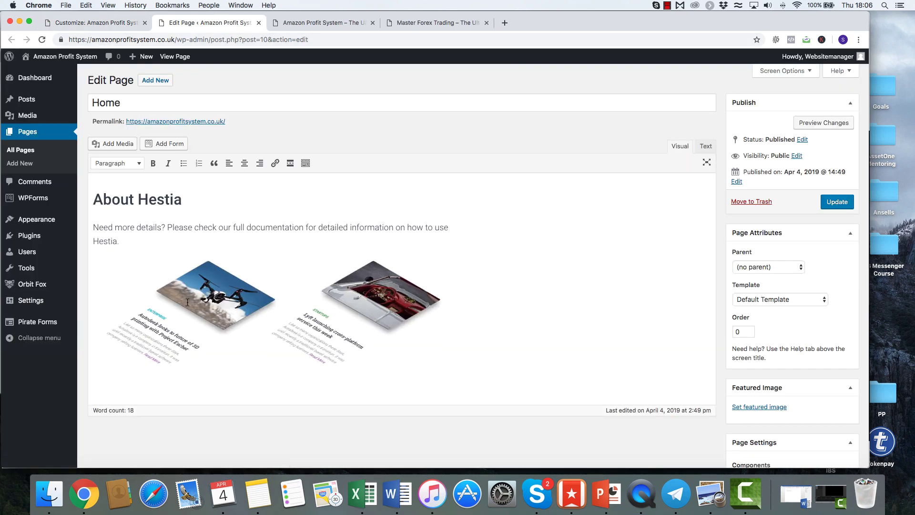
Step: Delete the image, the "About Hestia" heading and the paragraph beneath it from the Home page content
click(221, 303)
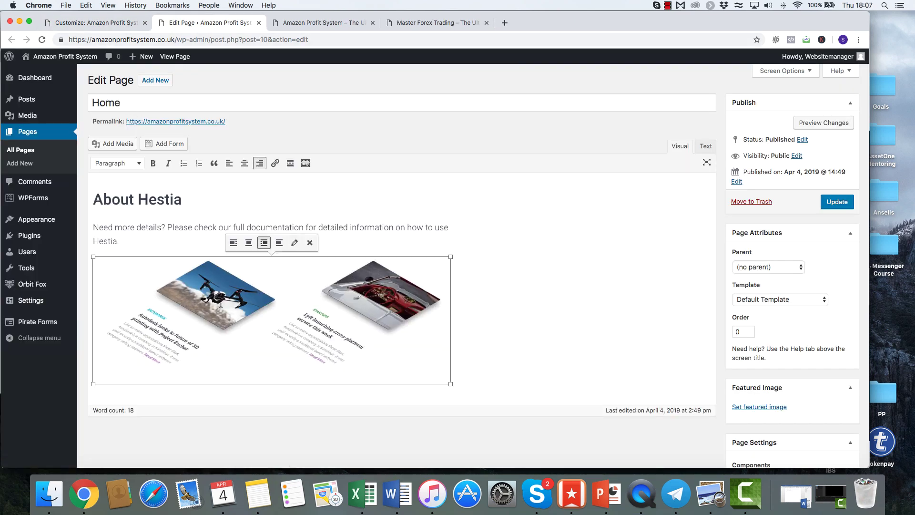
key(Delete)
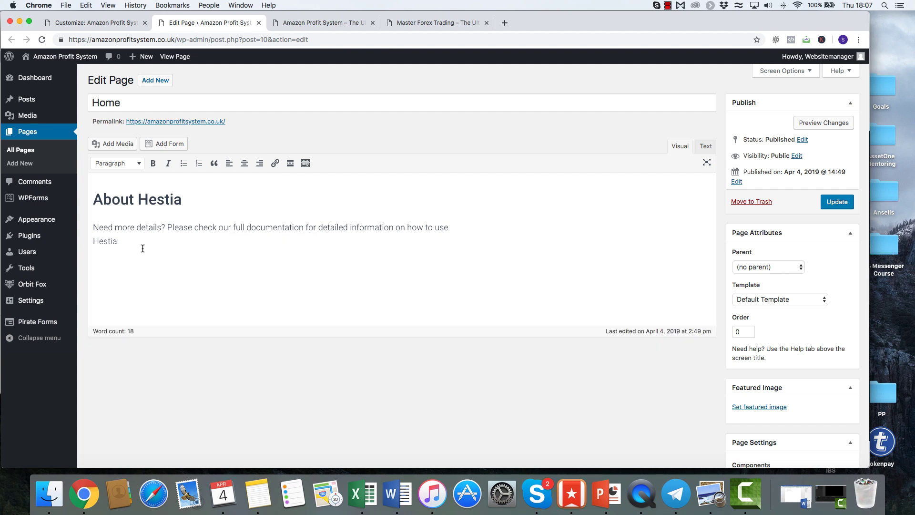
drag(142, 249, 96, 192)
key(Delete)
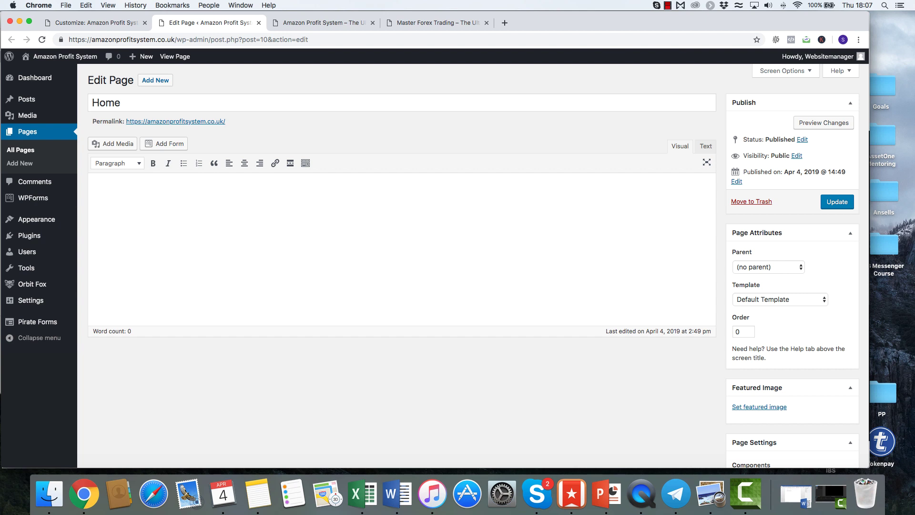
Step: Write "Amazon Profit System Mastery" in the page content, with the paragraph "The richest company in the world has the most lucrative opportunities." beneath it
text(Amazon Profit System mas)
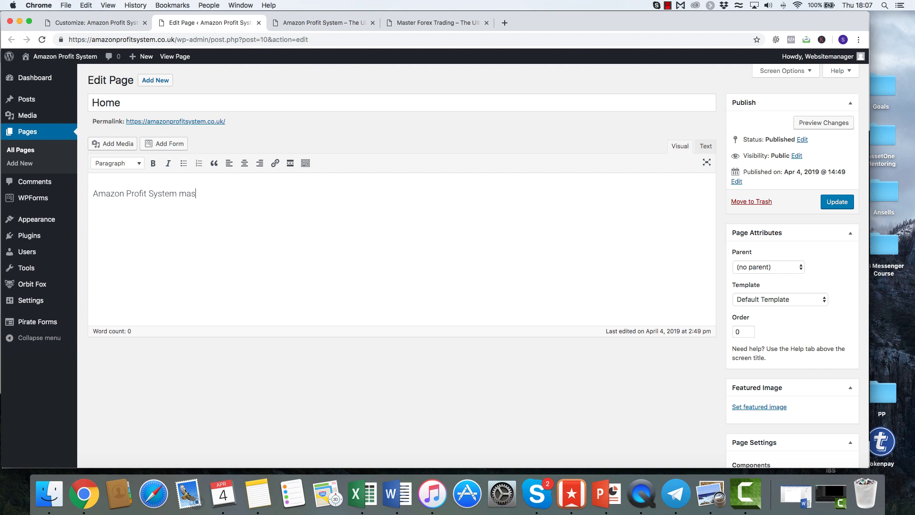
text(teryMaster)
text(cimpany )
text(in thr world has the most l)
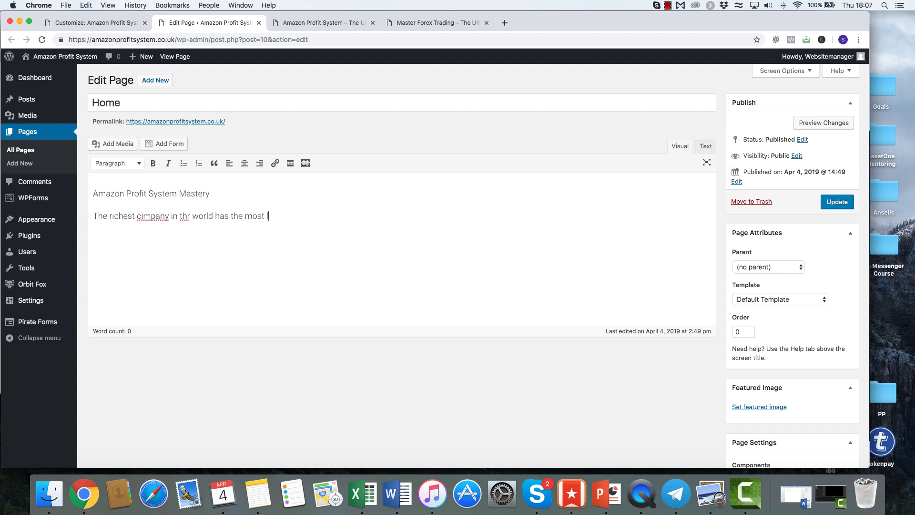
text(ucrative opportunies.)
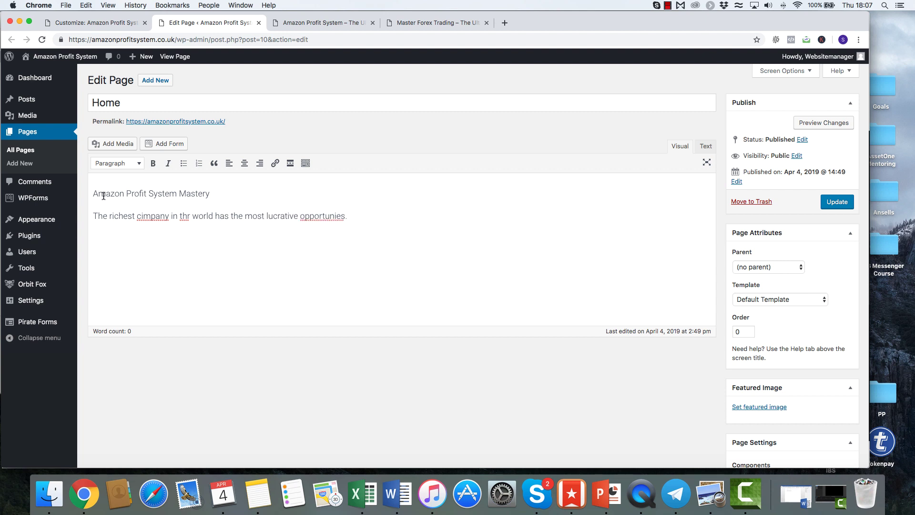
right_click(144, 215)
click(180, 221)
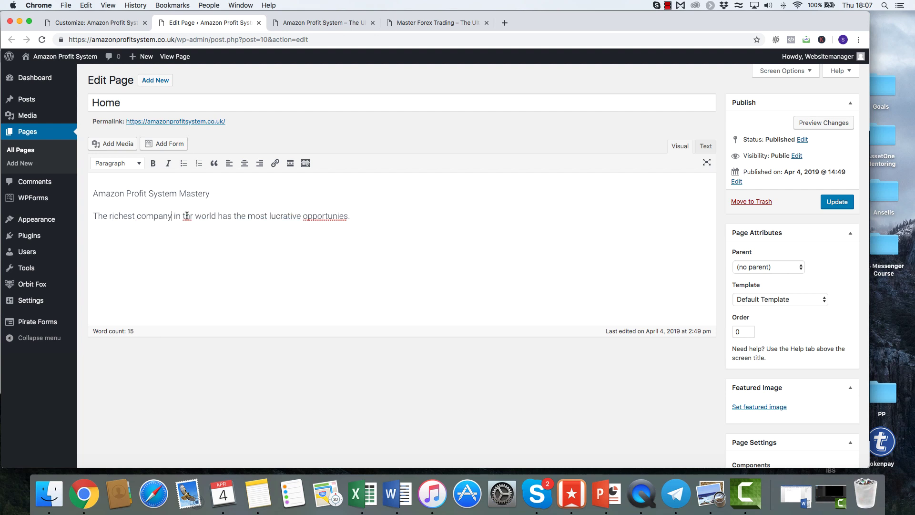
click(194, 215)
key(BackSpace)
text(e)
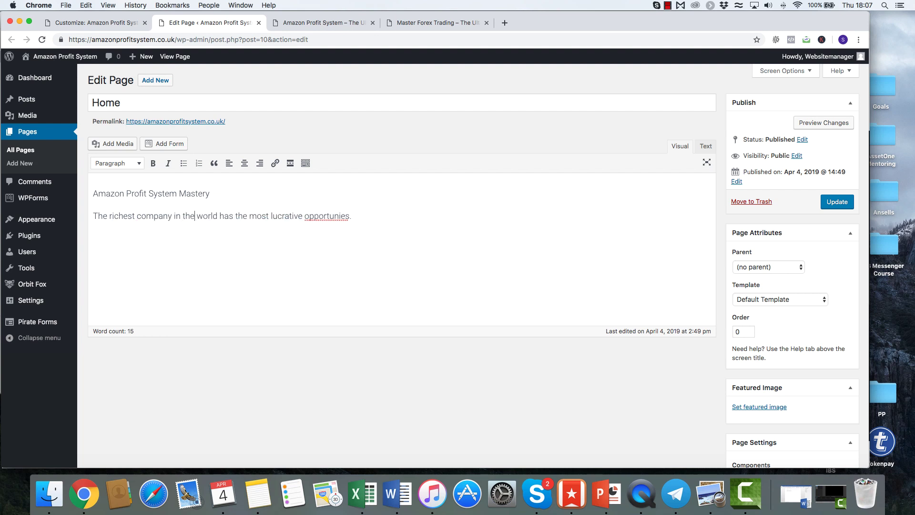
right_click(333, 216)
click(355, 222)
Step: Format the "Amazon Profit System Mastery" line as Heading 2
triple_click(185, 194)
click(141, 164)
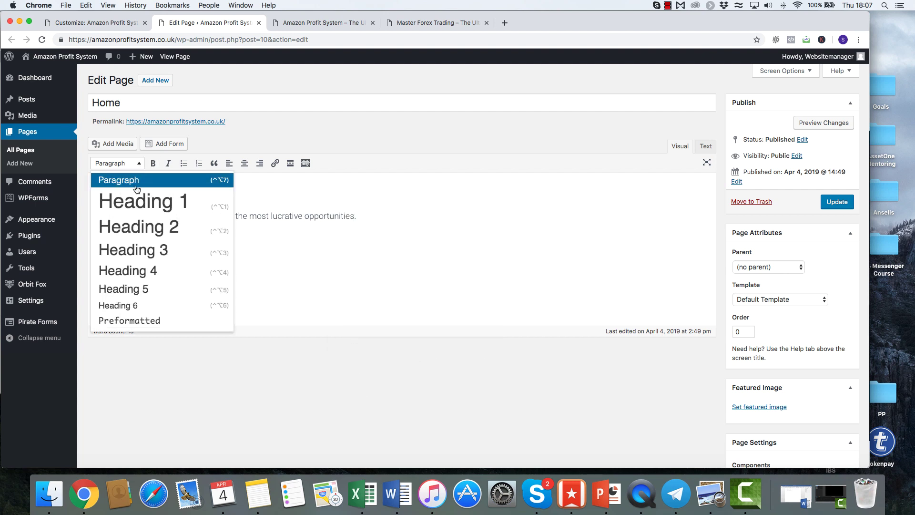
click(136, 231)
click(382, 208)
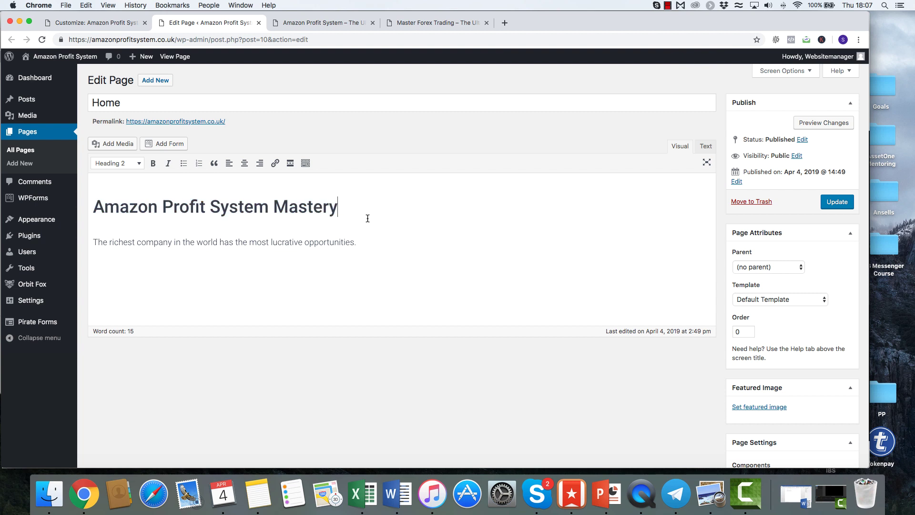
Step: Centre-align the heading and the paragraph beneath it, and update the Home page
drag(360, 242, 91, 208)
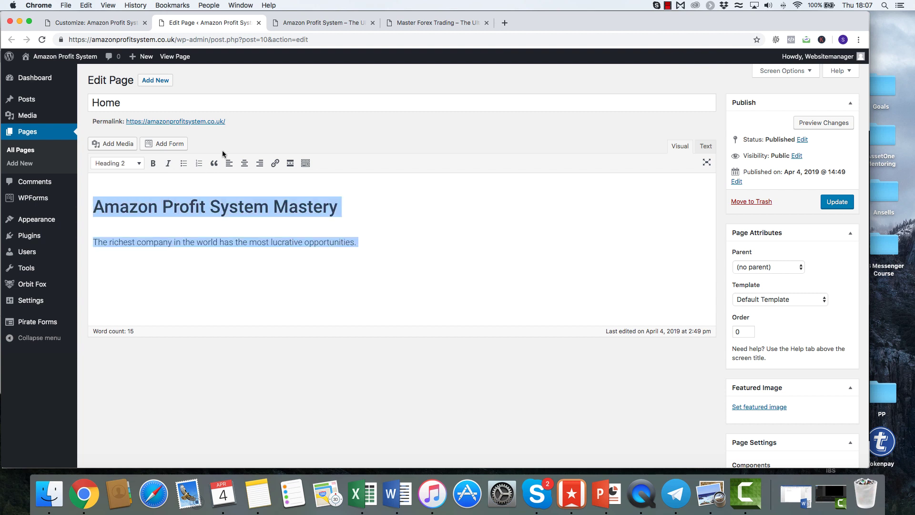
click(245, 163)
click(413, 237)
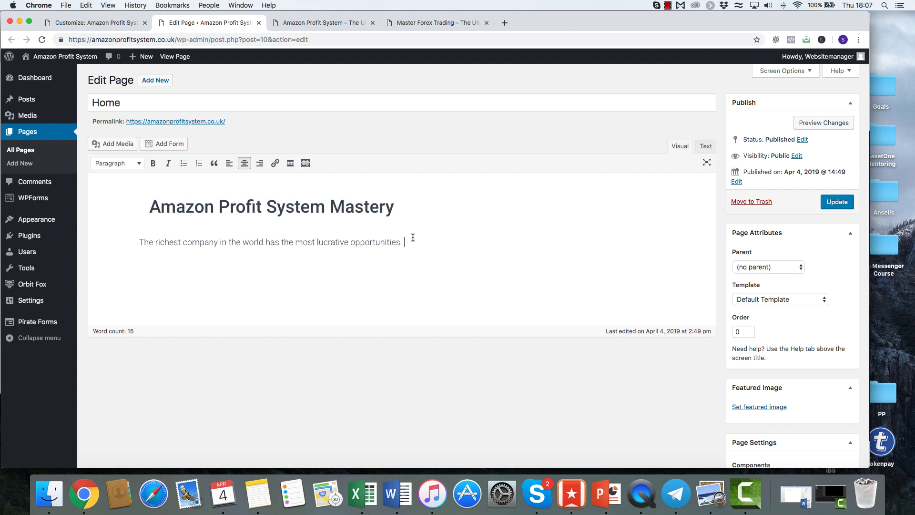
click(836, 202)
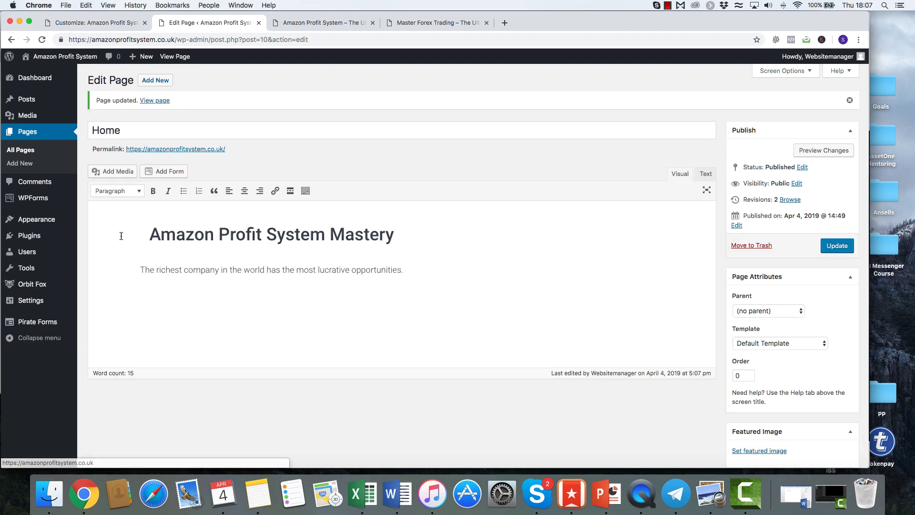
Step: Reload the theme customizer and check the new About text in the homepage preview against the page editor
click(81, 24)
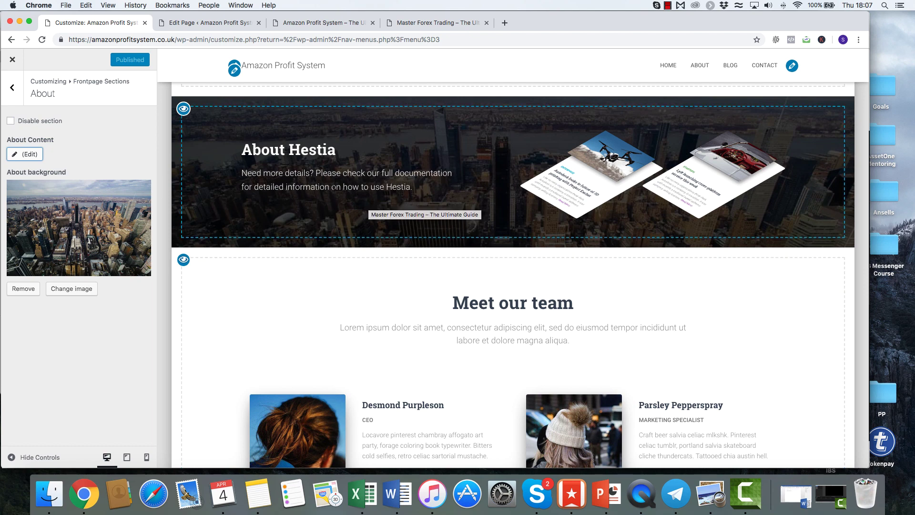
key(super+r)
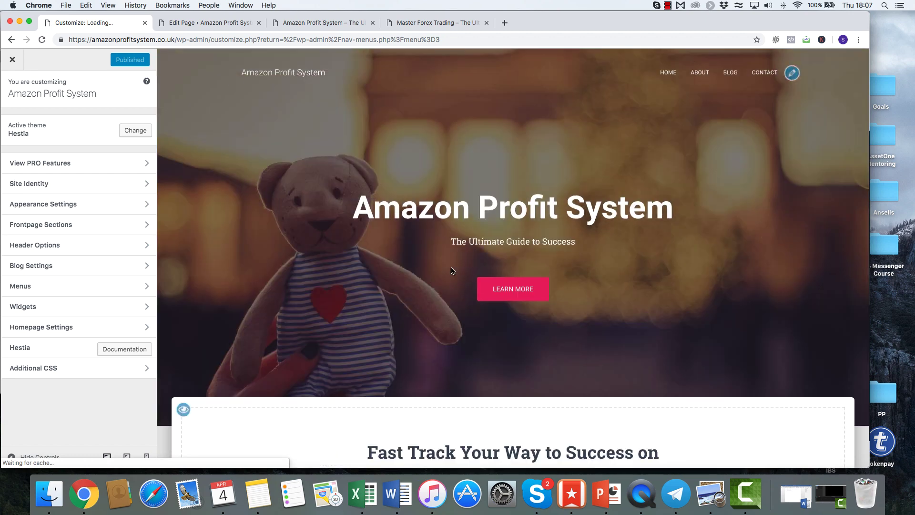
scroll(453, 270, down, 10)
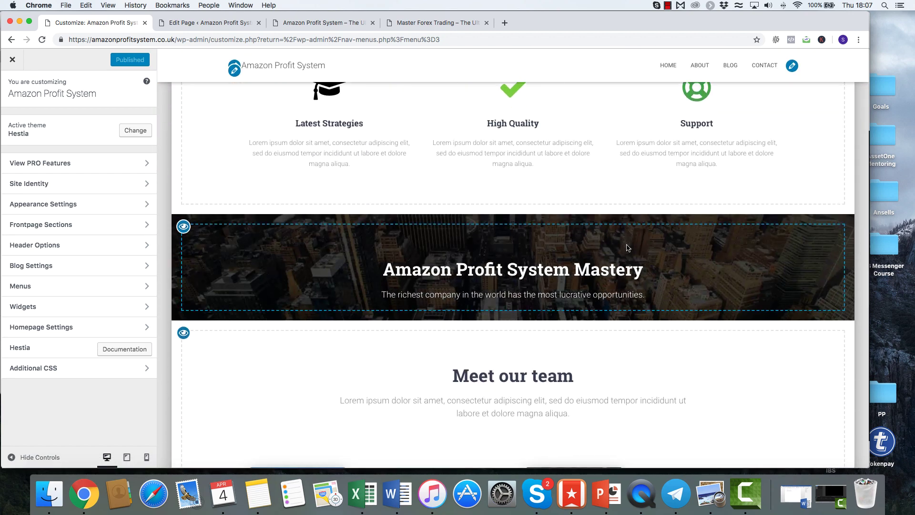
key(ctrl+Tab)
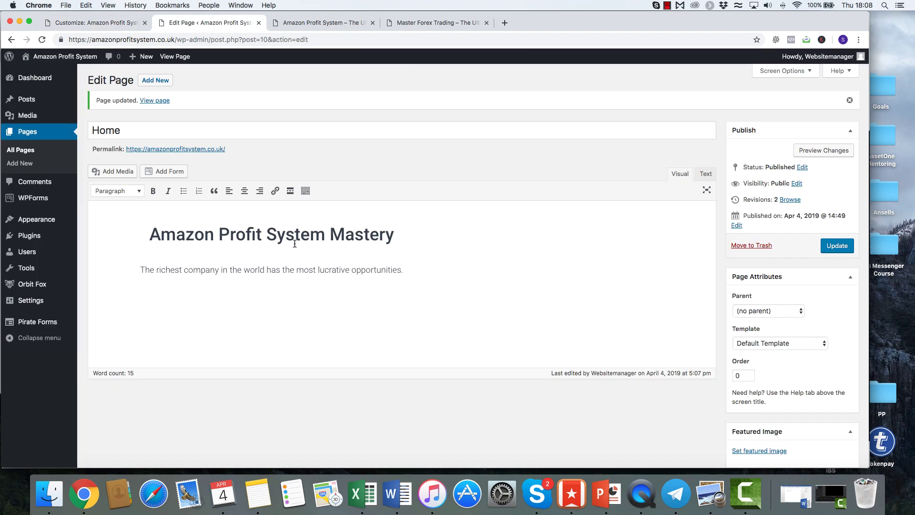
key(ctrl+shift+Tab)
Step: Disable the Team and Testimonials sections of the homepage
scroll(294, 245, down, 4)
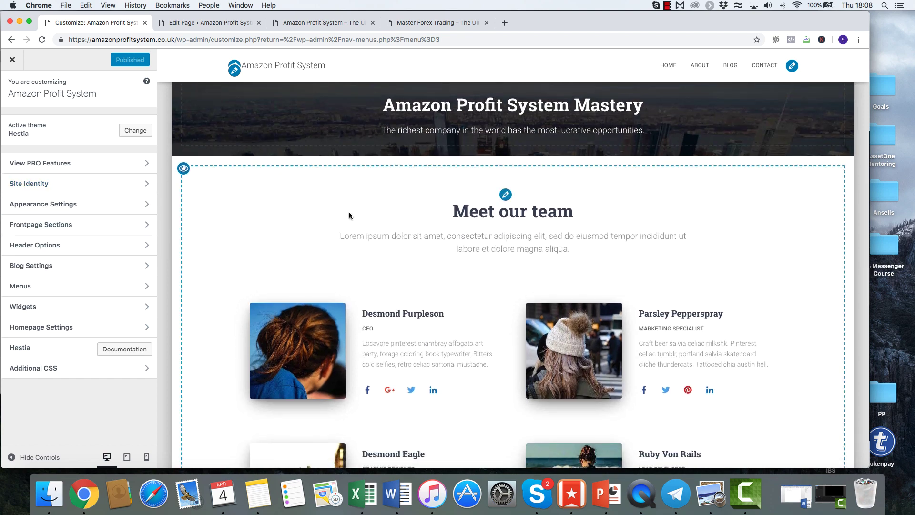
click(504, 195)
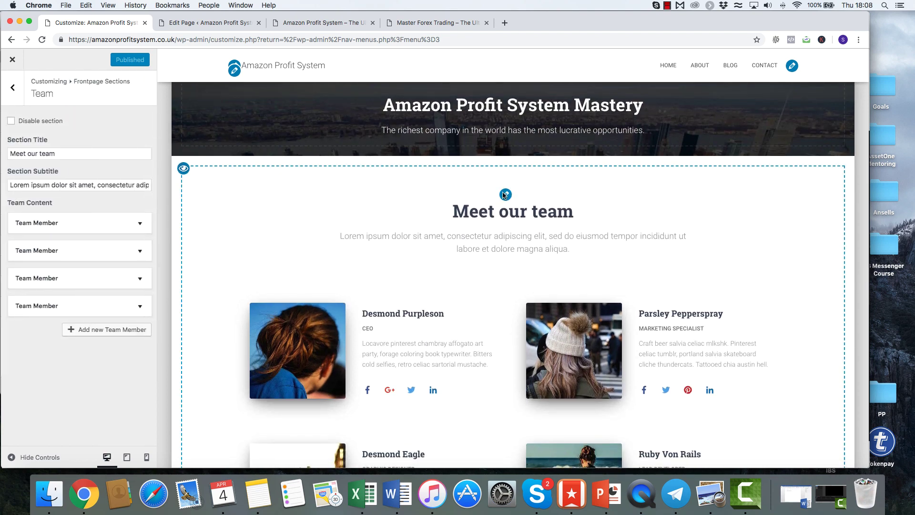
click(11, 121)
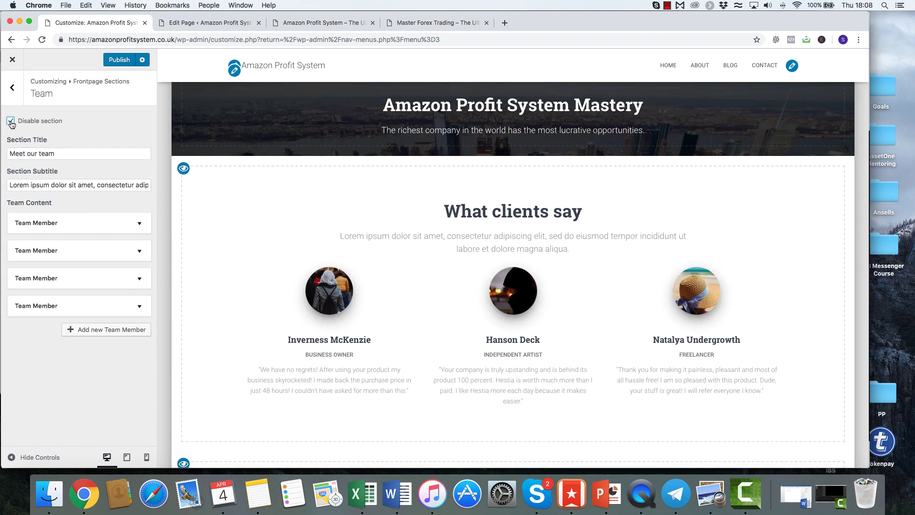
click(13, 91)
click(42, 224)
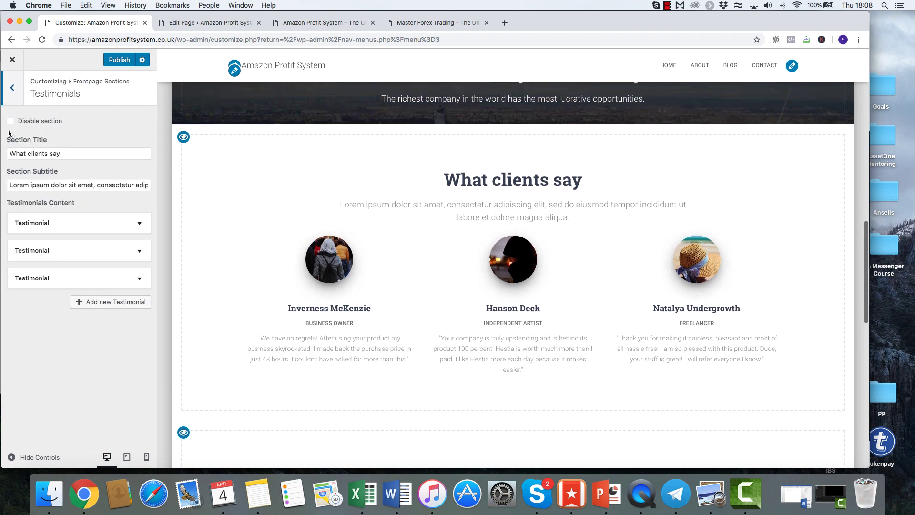
click(10, 120)
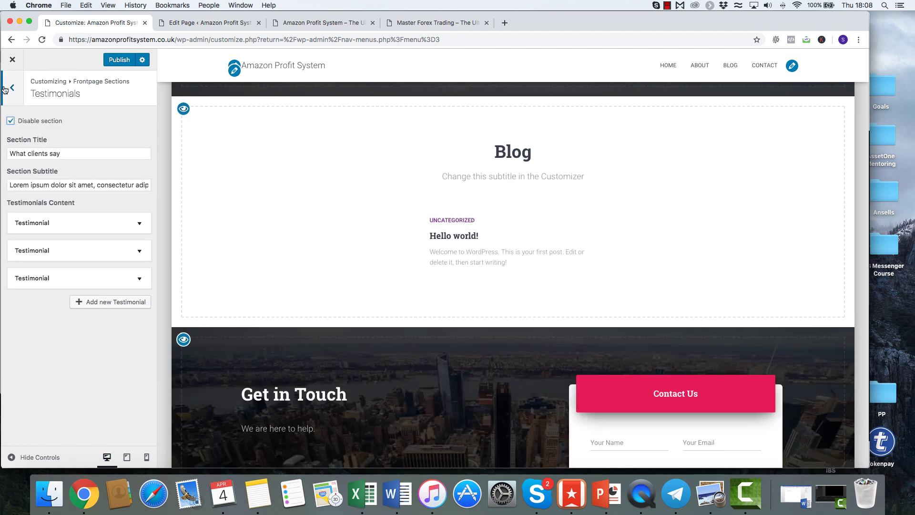
click(11, 120)
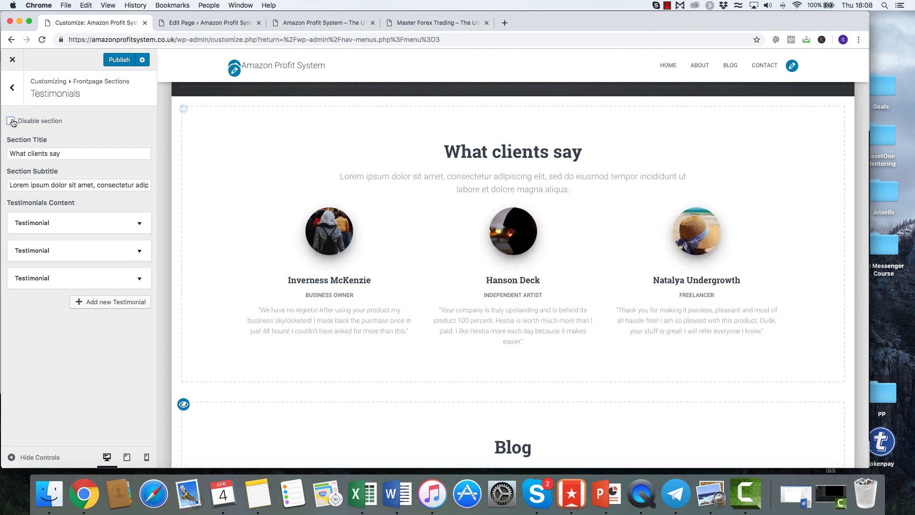
click(11, 121)
click(12, 87)
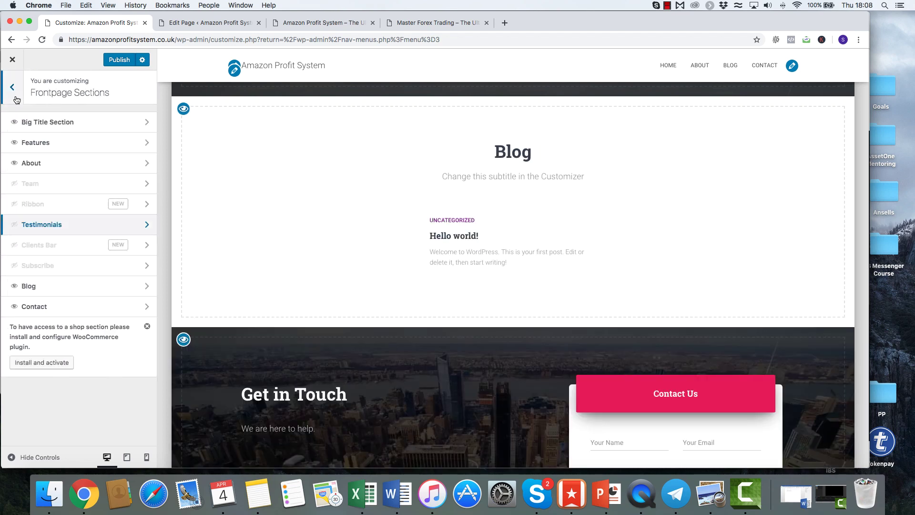
Step: Change the Blog frontpage section's title to "Our Blog"
click(45, 284)
click(9, 153)
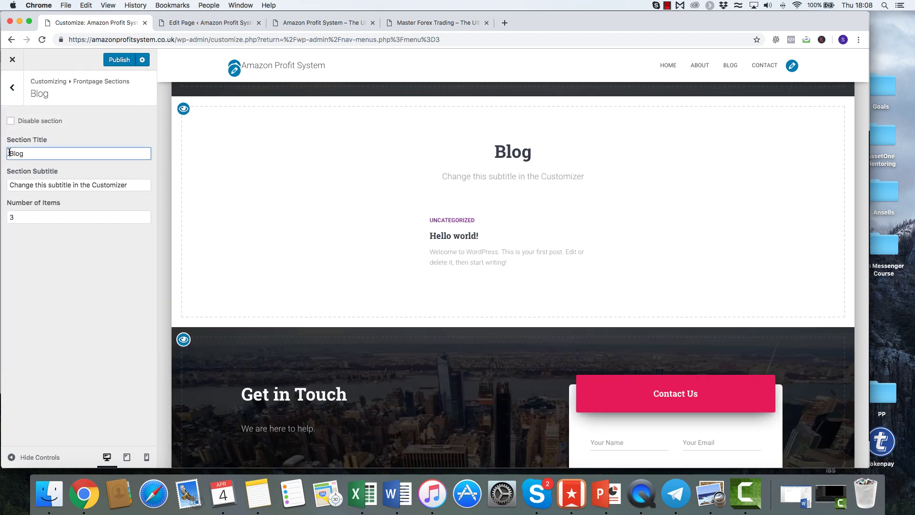
text(Our)
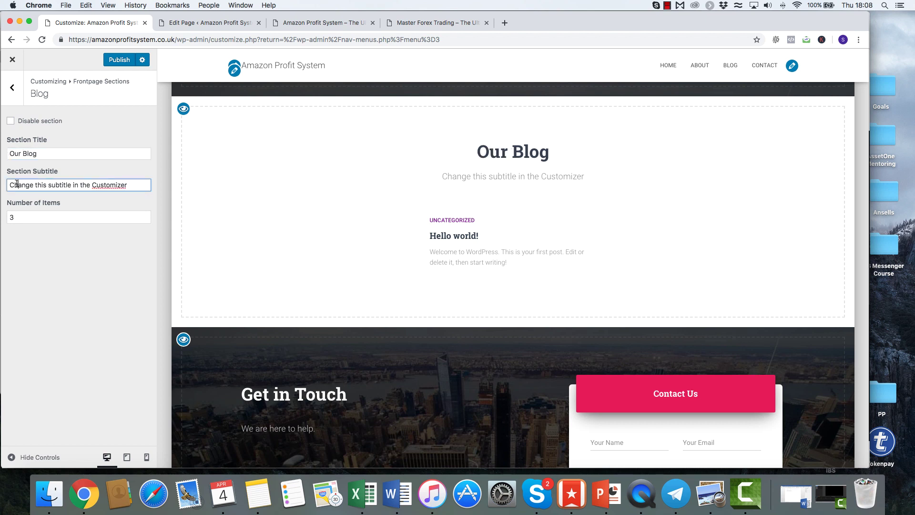
Step: Set the Blog section's subtitle to "Keep up to date with the latest news here" and publish the changes
triple_click(16, 184)
text(Keep up)
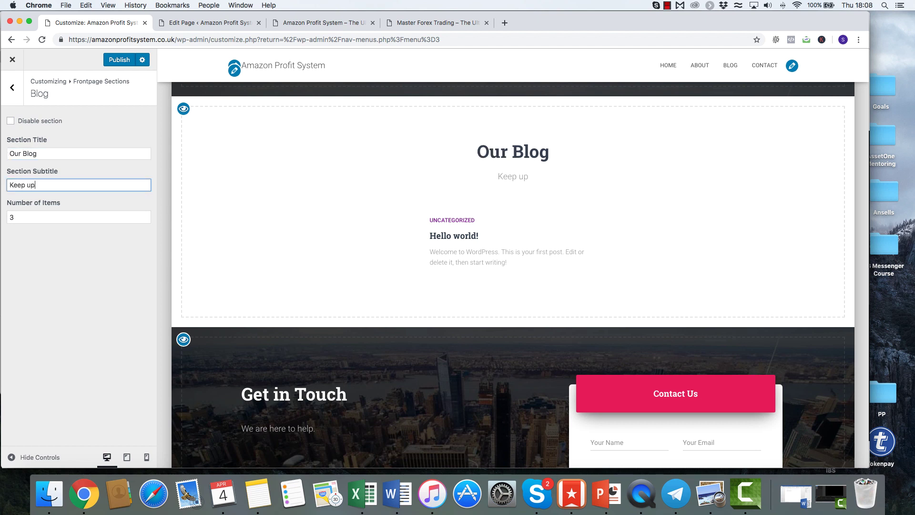
text( to date with the l)
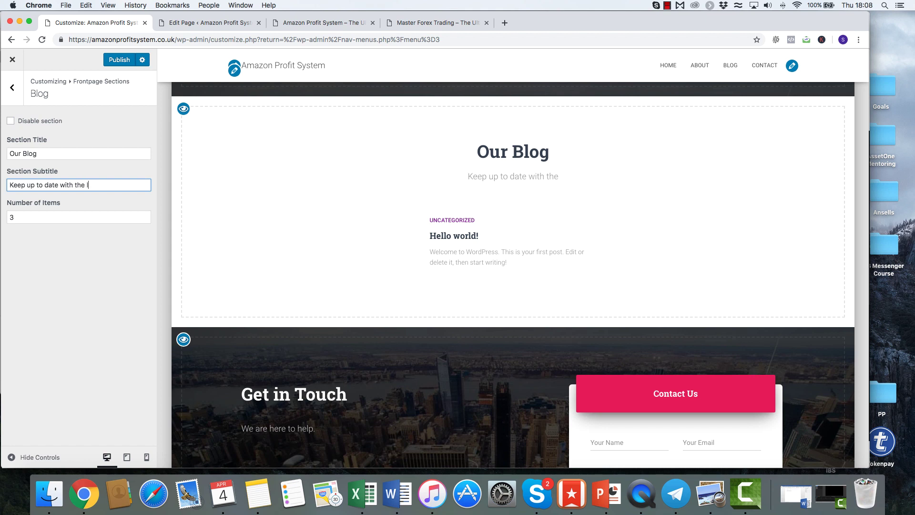
text(atest news here)
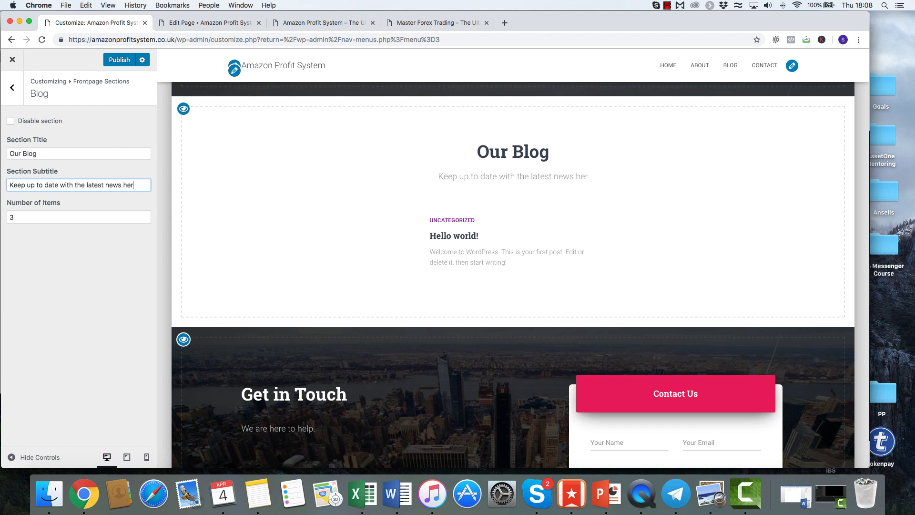
click(27, 216)
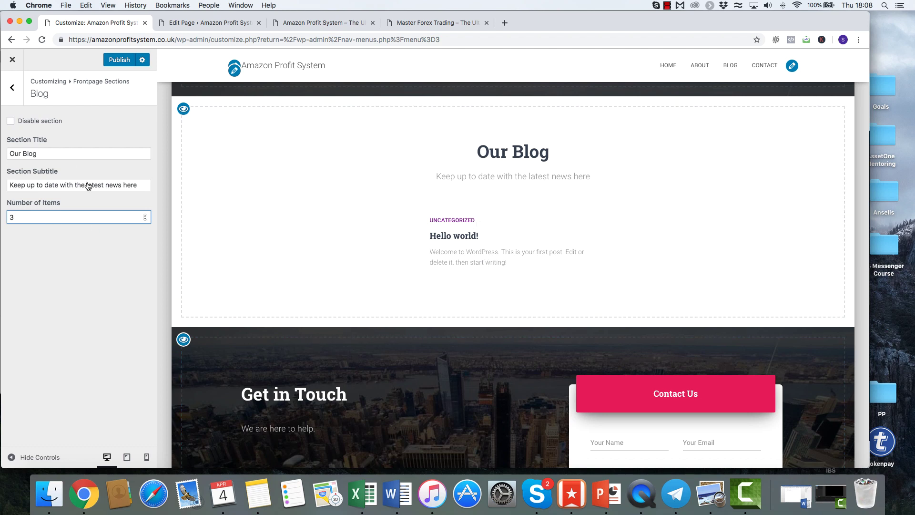
click(116, 63)
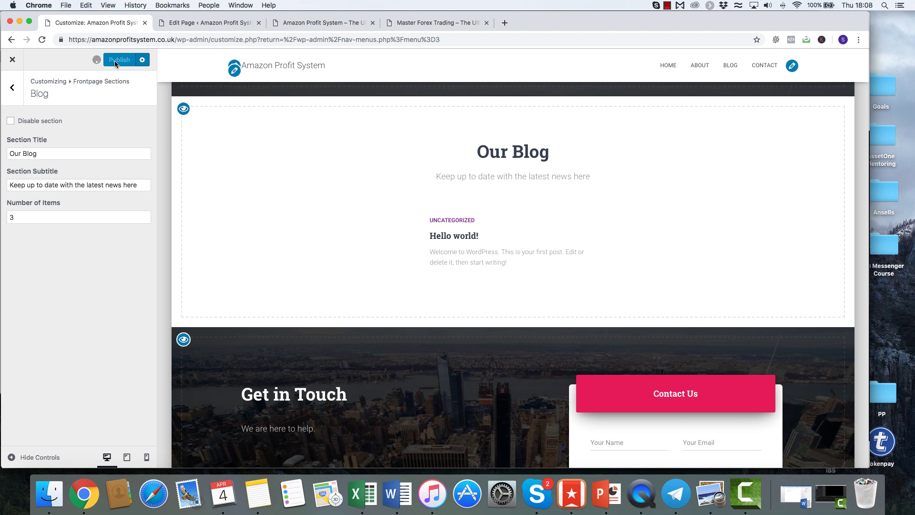
Step: Return to the list of frontpage sections and review the homepage preview from the contact section up to the big title
click(11, 87)
scroll(226, 236, down, 3)
scroll(227, 237, down, 3)
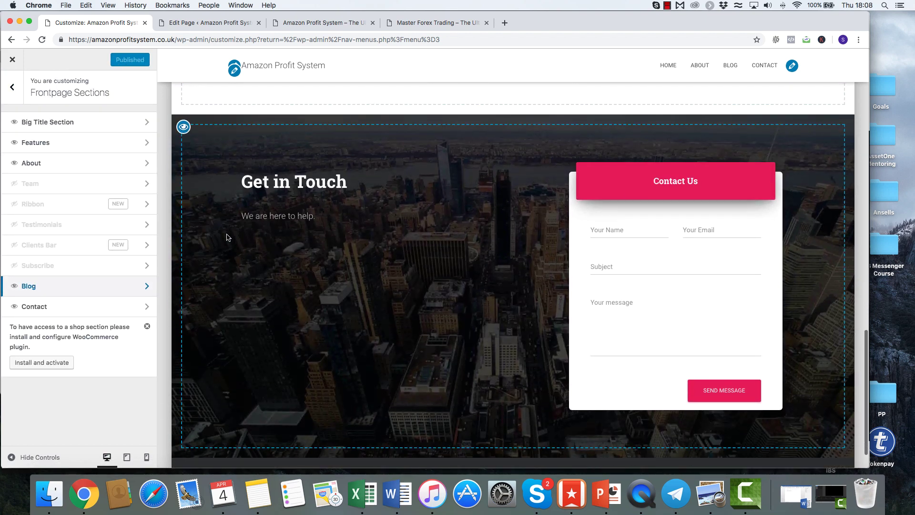
scroll(226, 236, up, 15)
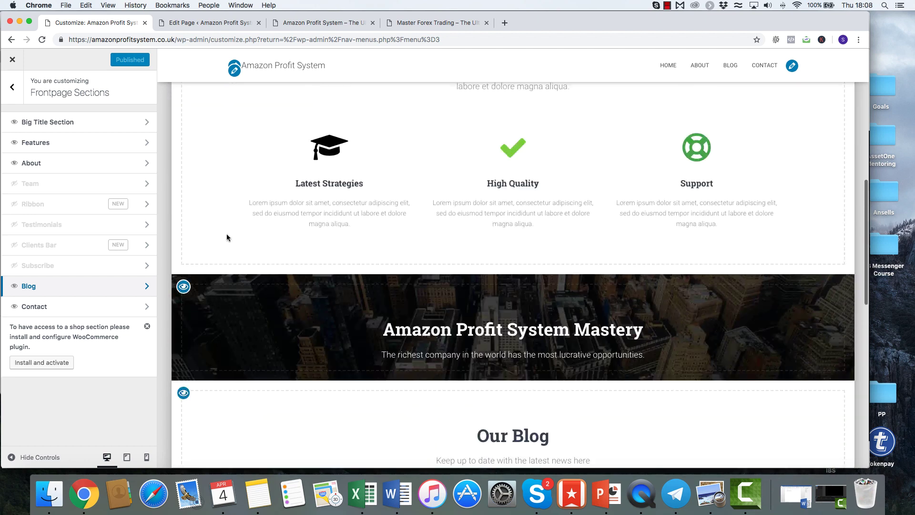
scroll(227, 237, up, 3)
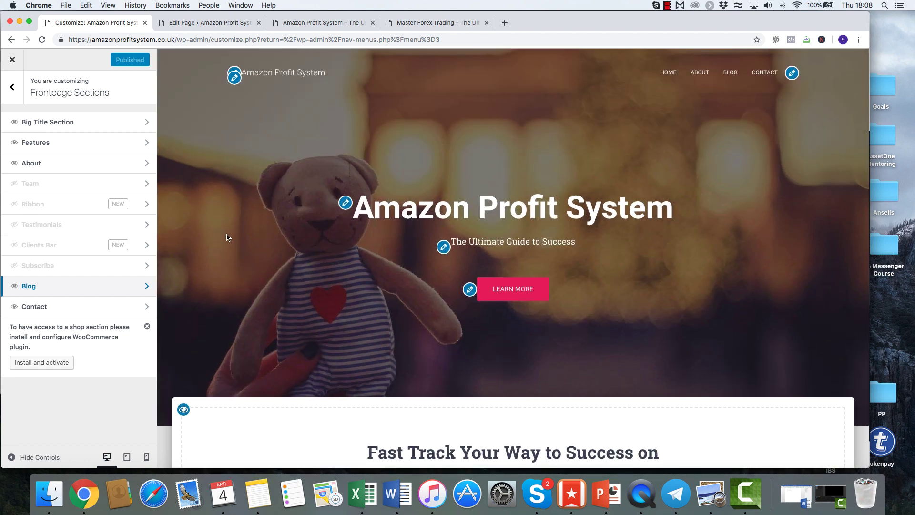